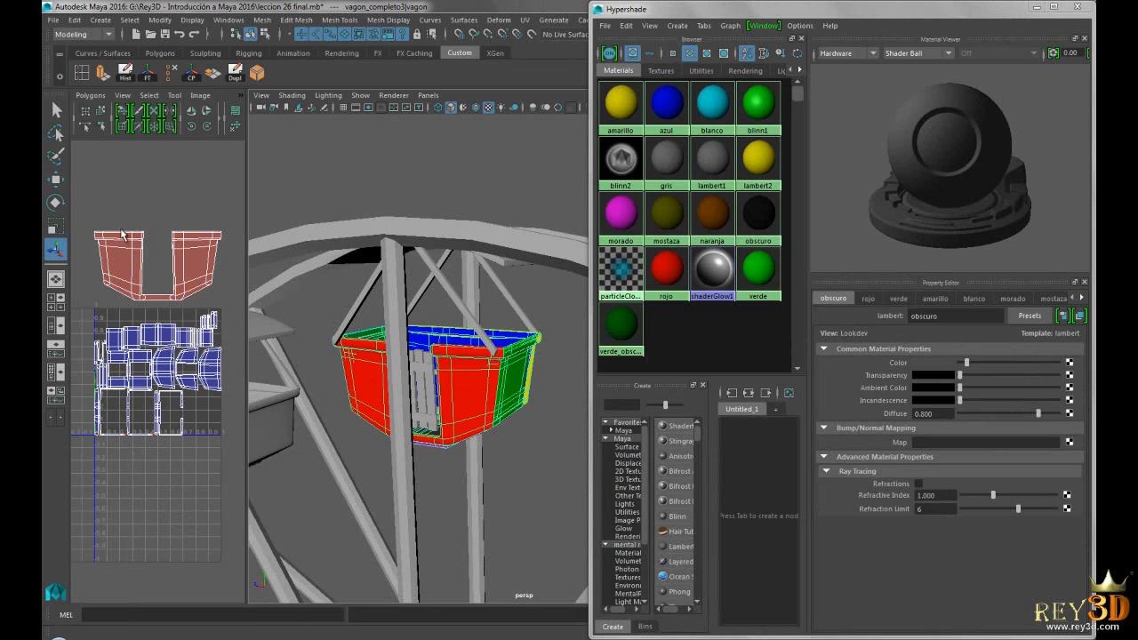
middle_click_drag(196, 309, 172, 311, "alt")
scroll(205, 318, "down", 1)
scroll(142, 291, "up", 2)
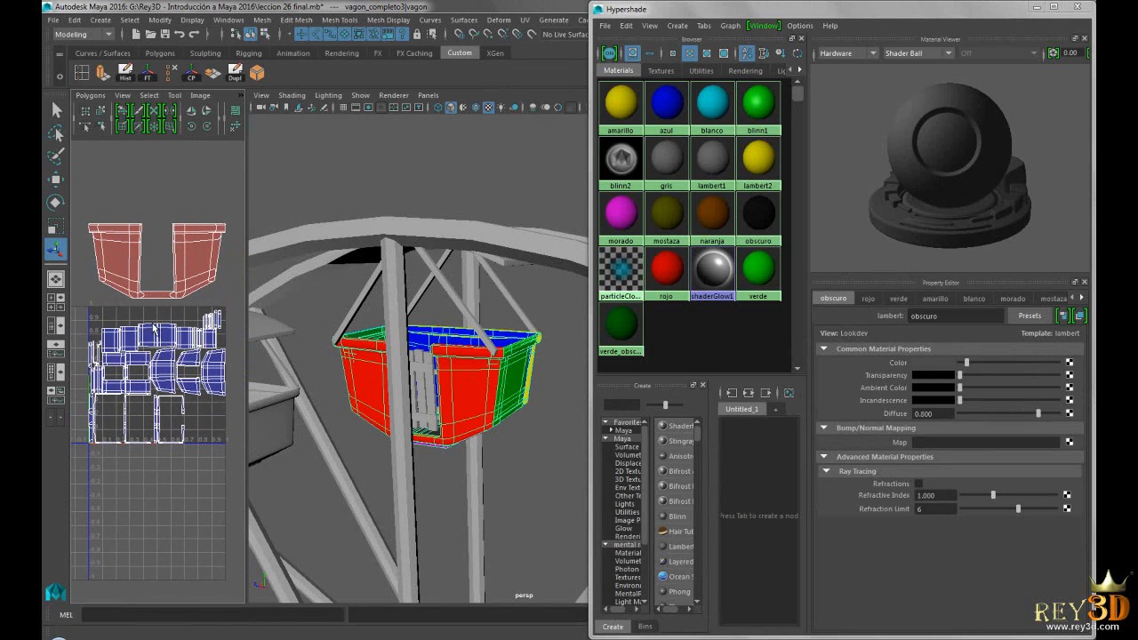
scroll(161, 307, "up", 2)
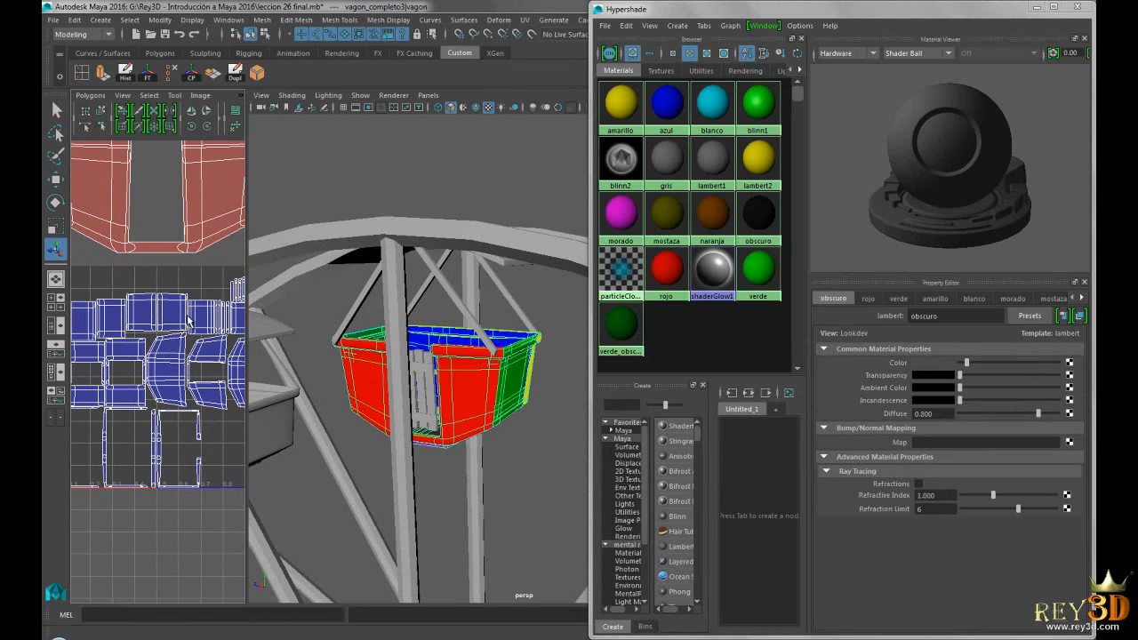
scroll(182, 326, "down", 4)
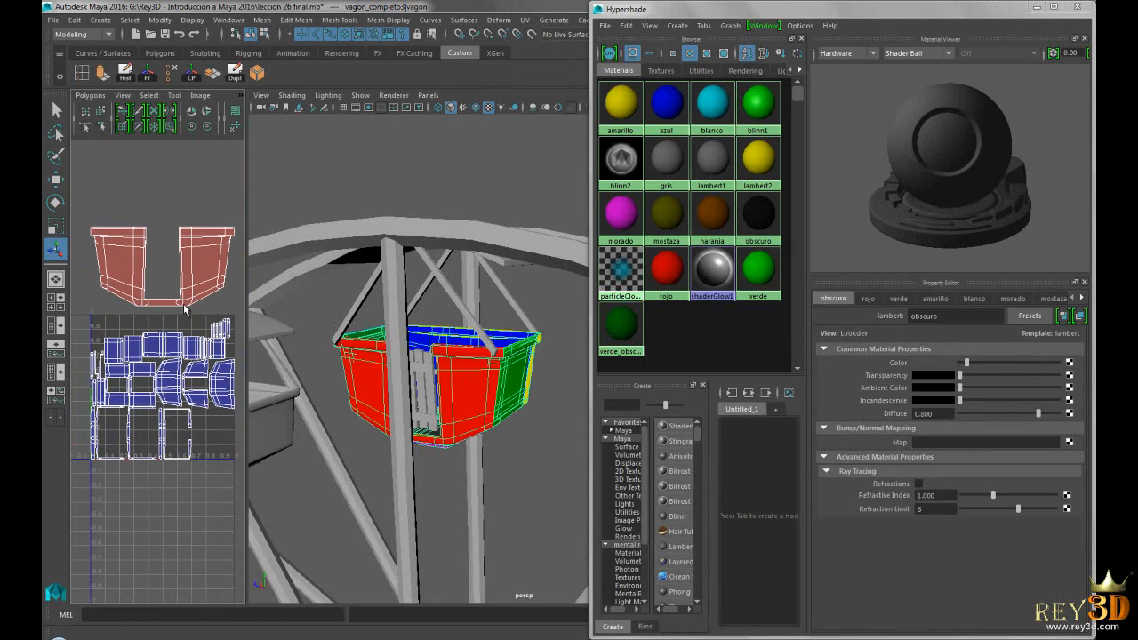
scroll(188, 273, "down", 3)
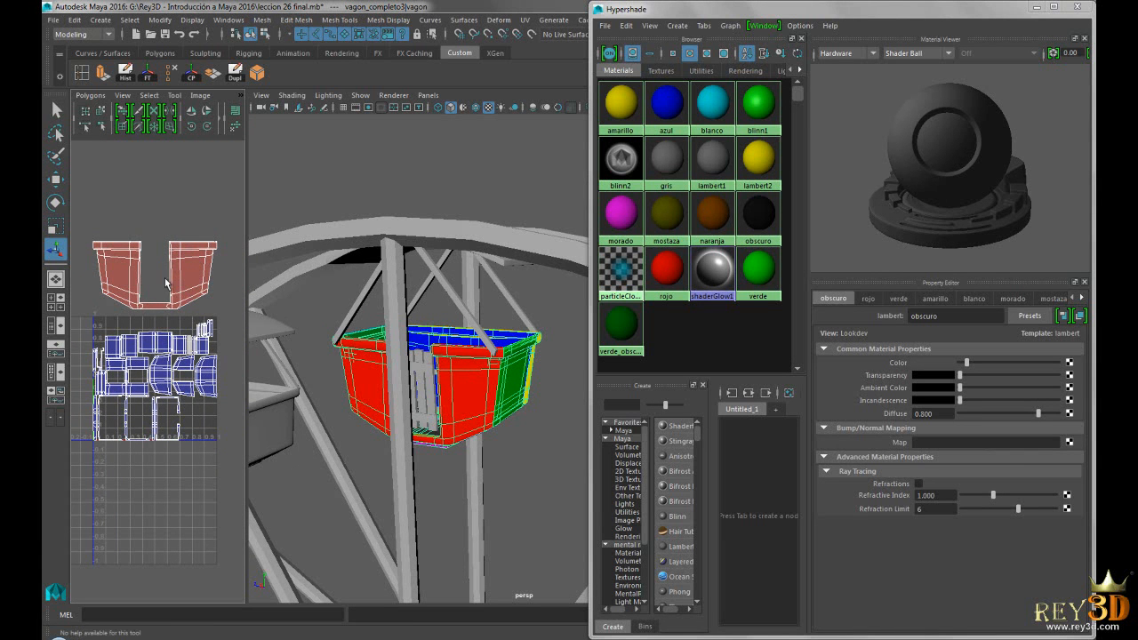
- Isolate the selected wagon in the perspective view so the rest of the Ferris wheel is hidden
left_click_drag(493, 374, 391, 347, "alt")
scroll(504, 355, "up", 3)
scroll(504, 355, "up", 2)
left_click_drag(321, 337, 455, 345, "alt")
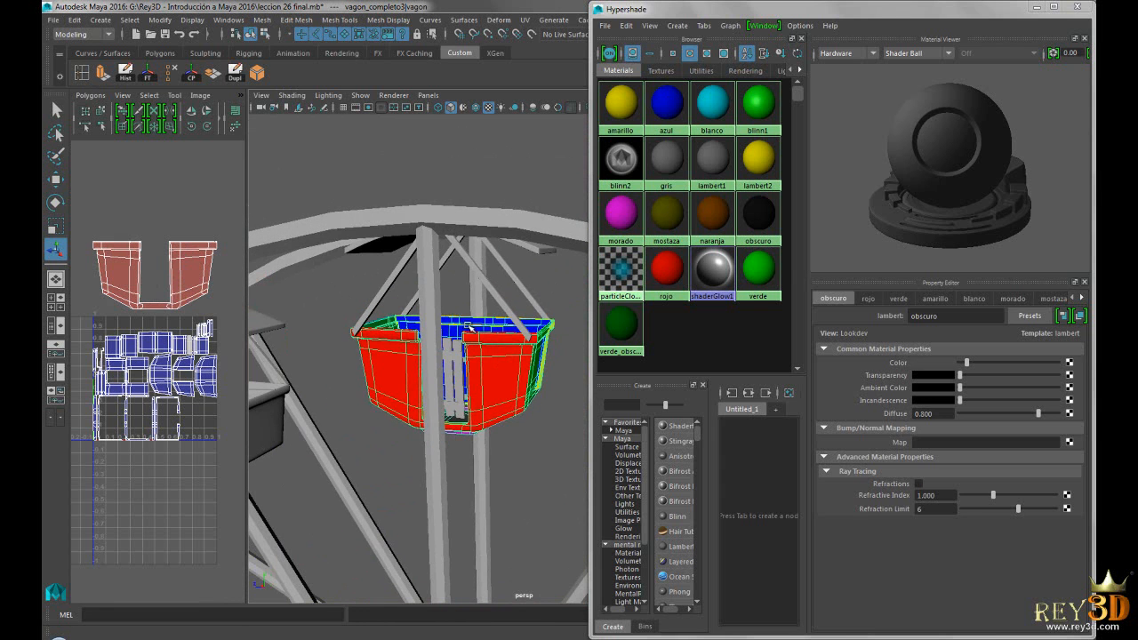
left_click(361, 95)
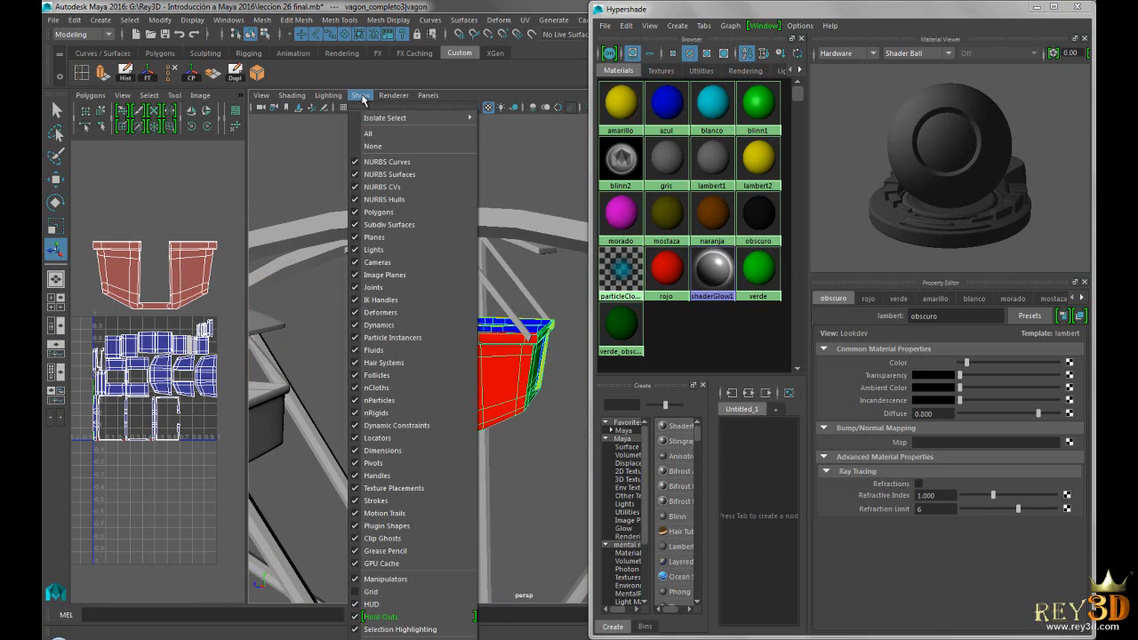
mouse_move(433, 117)
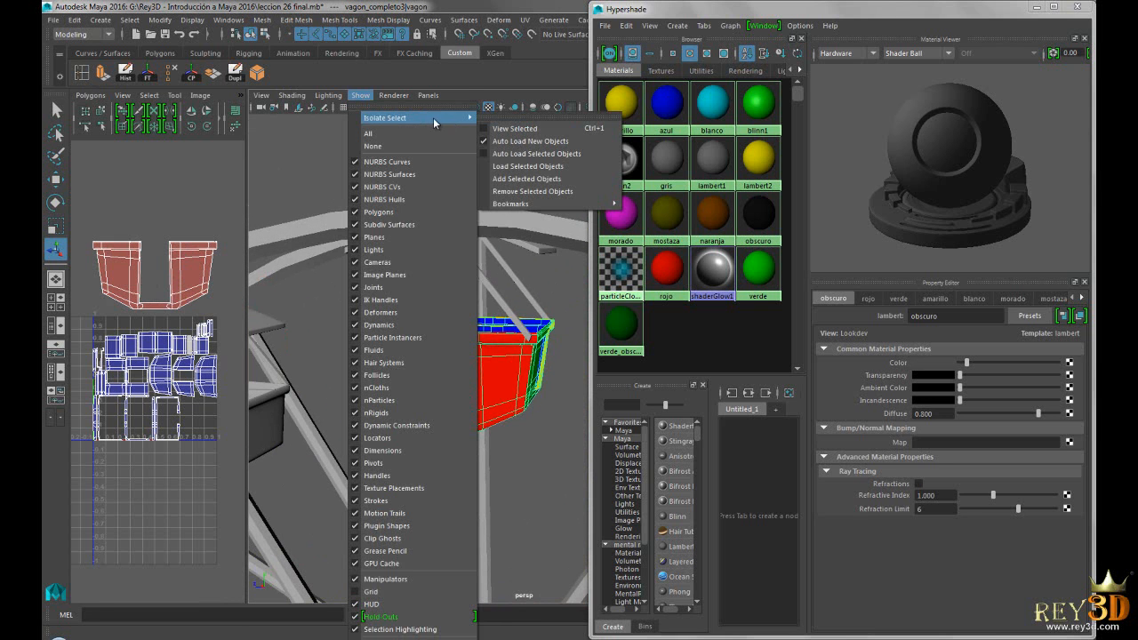
left_click(521, 128)
- Select the wagon faces that use the verde material and planar-map their UVs with a Z axis, bounding box projection
mouse_move(480, 349)
left_mouse_down("alt")
mouse_move(507, 371)
mouse_move(458, 374)
mouse_move(495, 359)
mouse_move(481, 400)
mouse_move(471, 386)
mouse_move(480, 338)
mouse_move(465, 336)
mouse_move(469, 346)
left_mouse_up("alt")
right_click(459, 325)
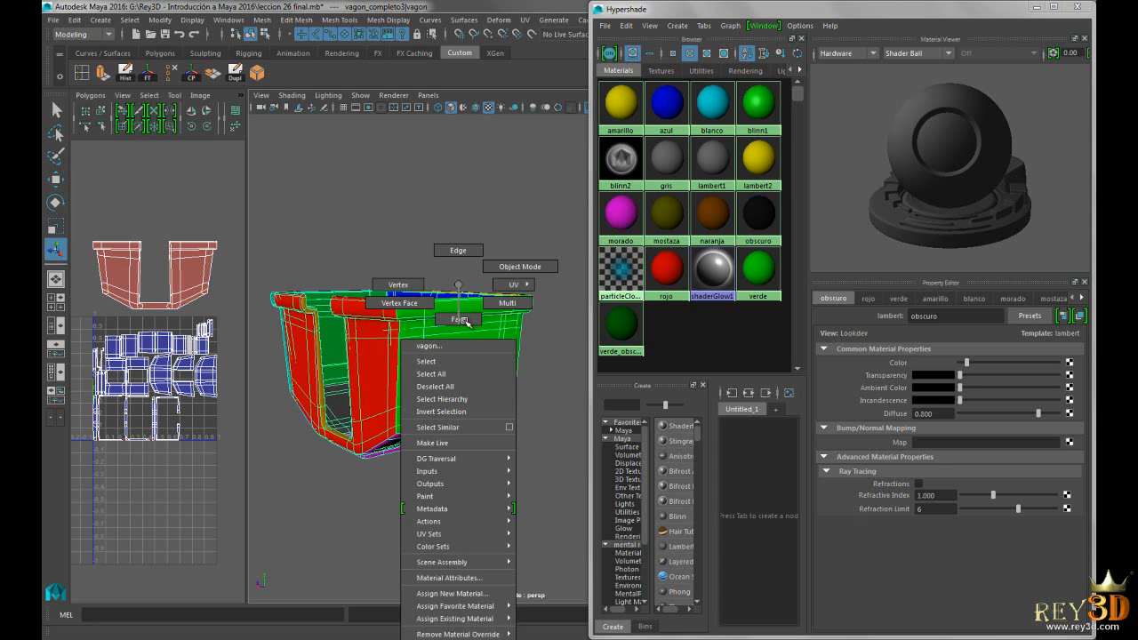
left_click(456, 318)
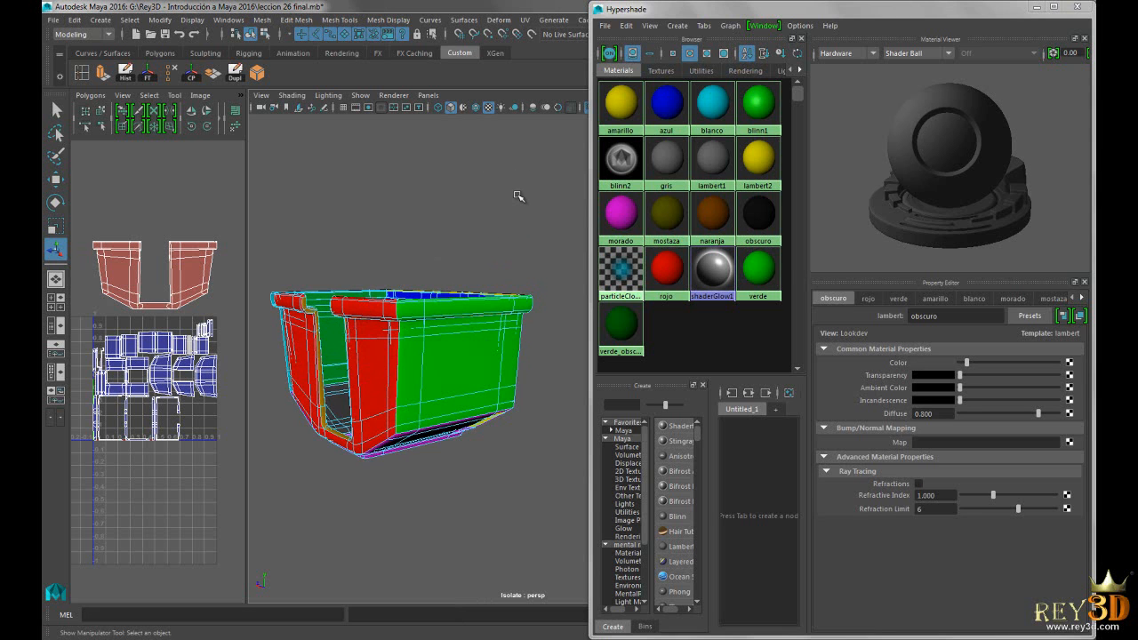
right_click_drag(763, 261, 825, 265)
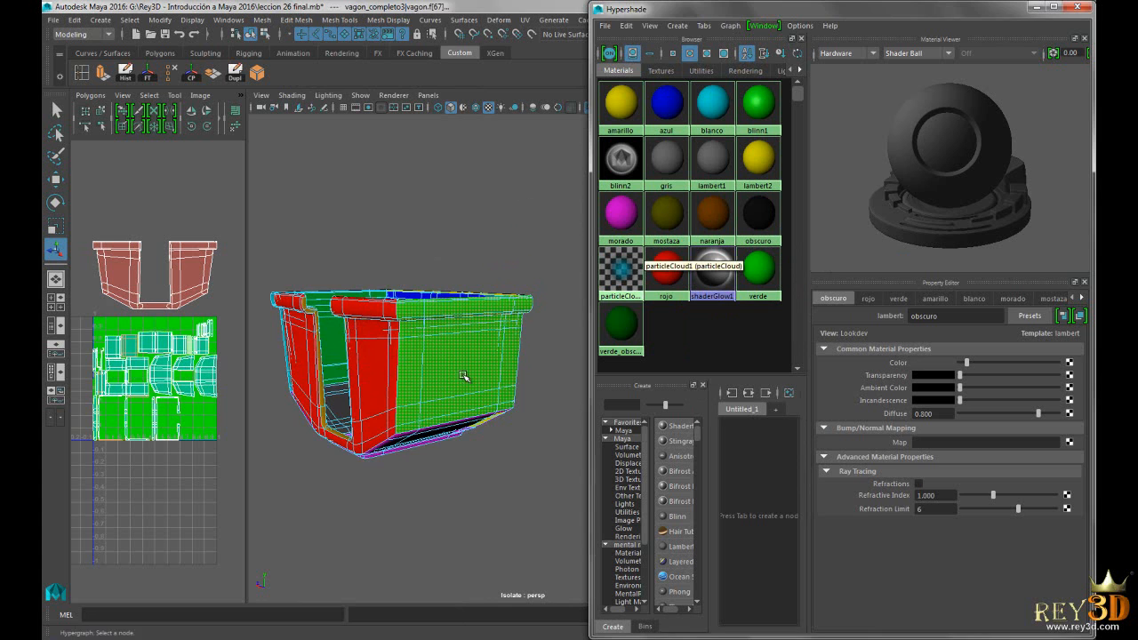
left_click_drag(483, 252, 475, 285, "alt")
middle_click_drag(476, 287, 367, 267, "alt")
left_click_drag(367, 268, 392, 274, "alt")
left_click_drag(348, 222, 411, 226, "alt")
left_click(524, 20)
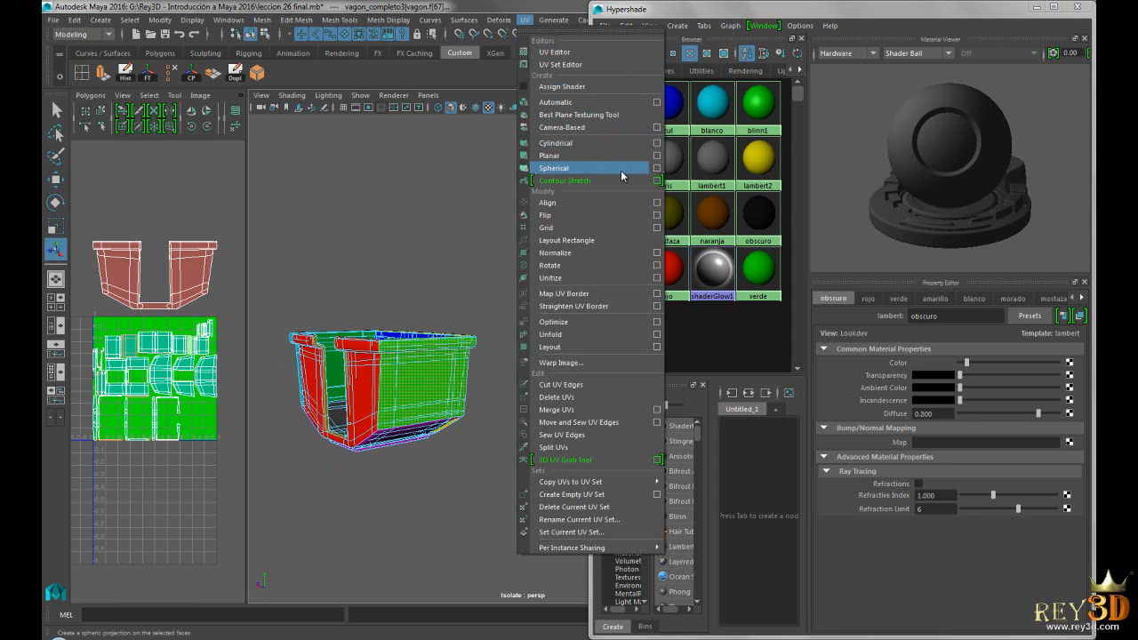
left_click(657, 156)
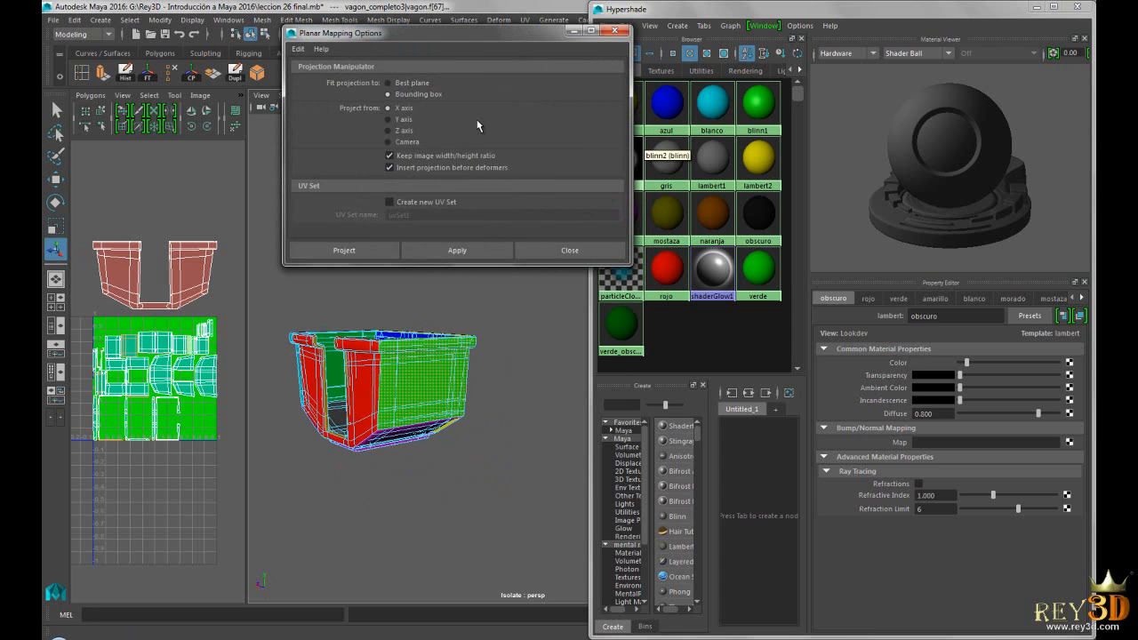
left_click_drag(465, 44, 300, 38)
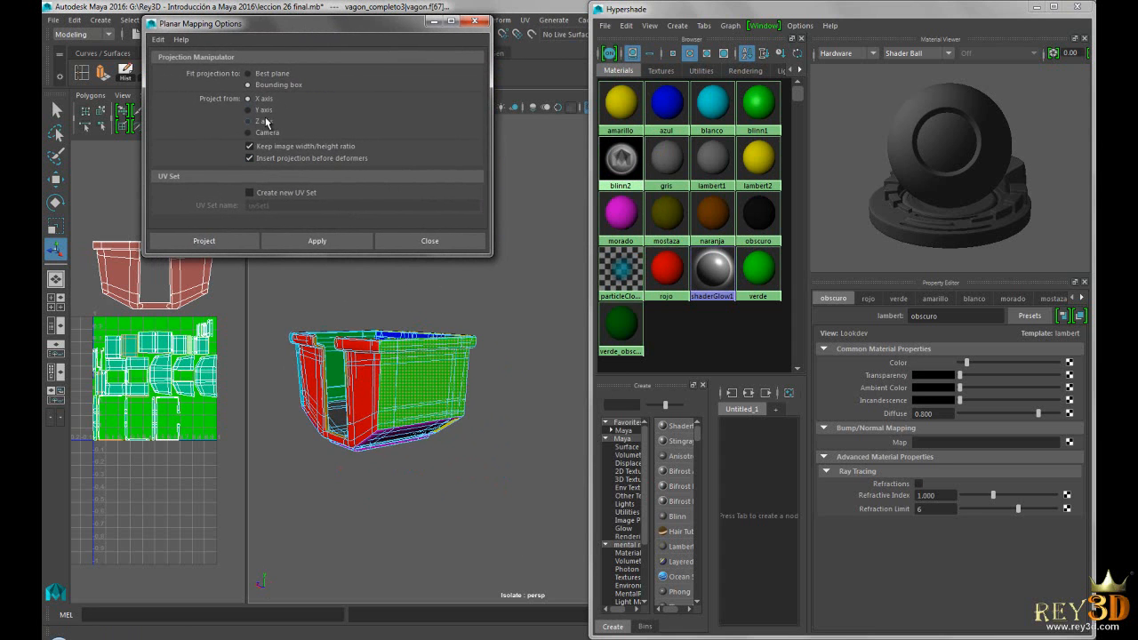
left_click(225, 239)
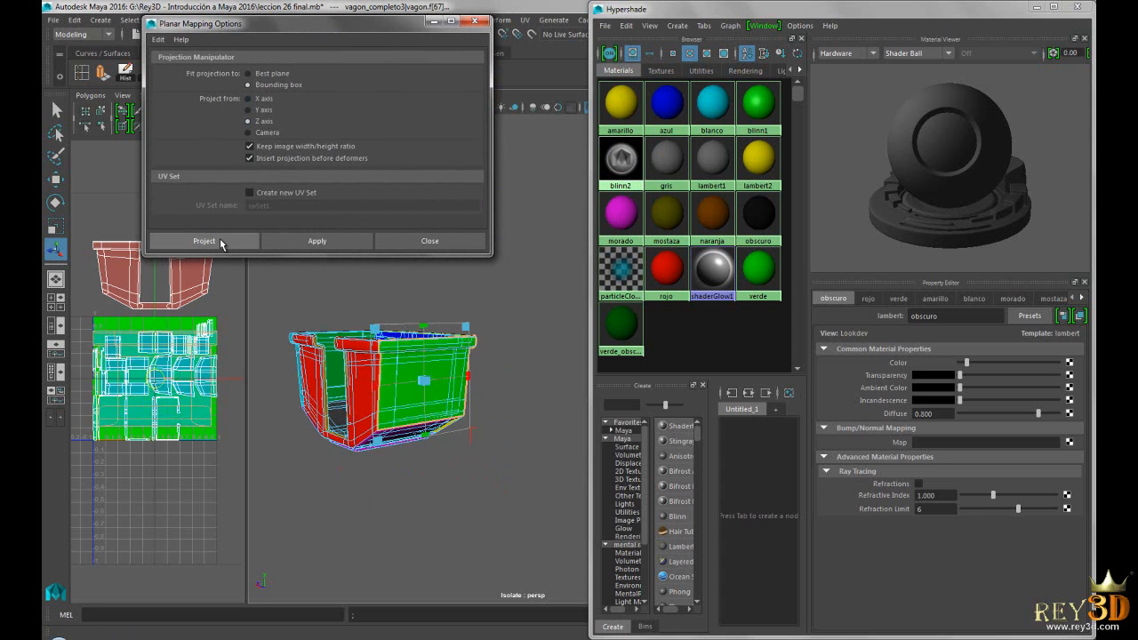
- Move the verde faces' UV shell straight down below the texture square and clear the selection
scroll(172, 336, "down", 4)
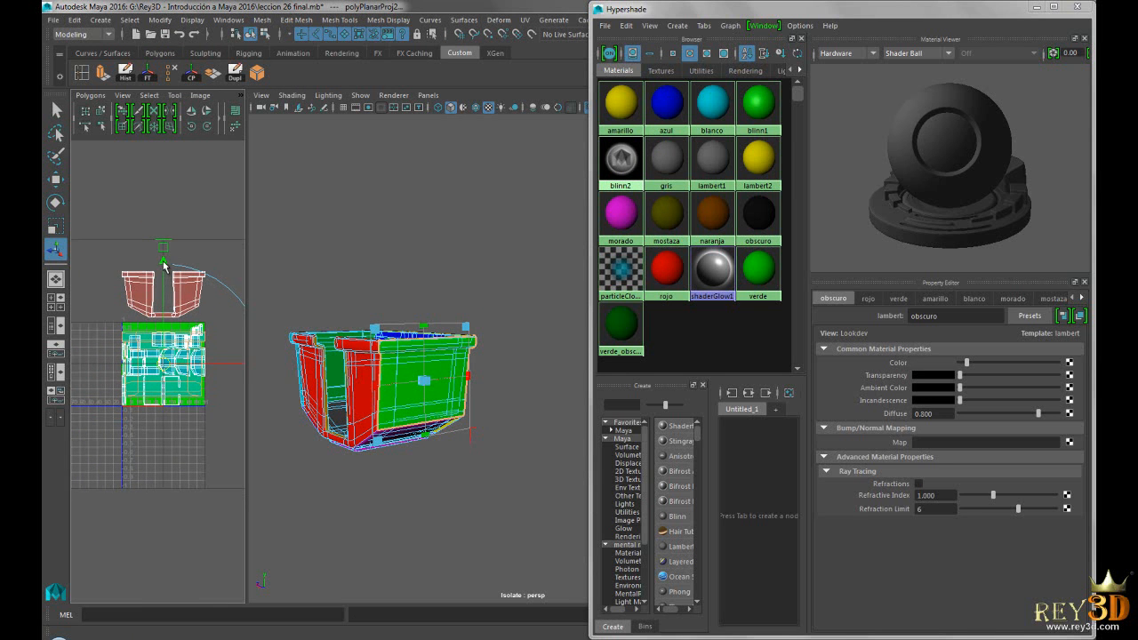
left_click_drag(164, 263, 158, 349)
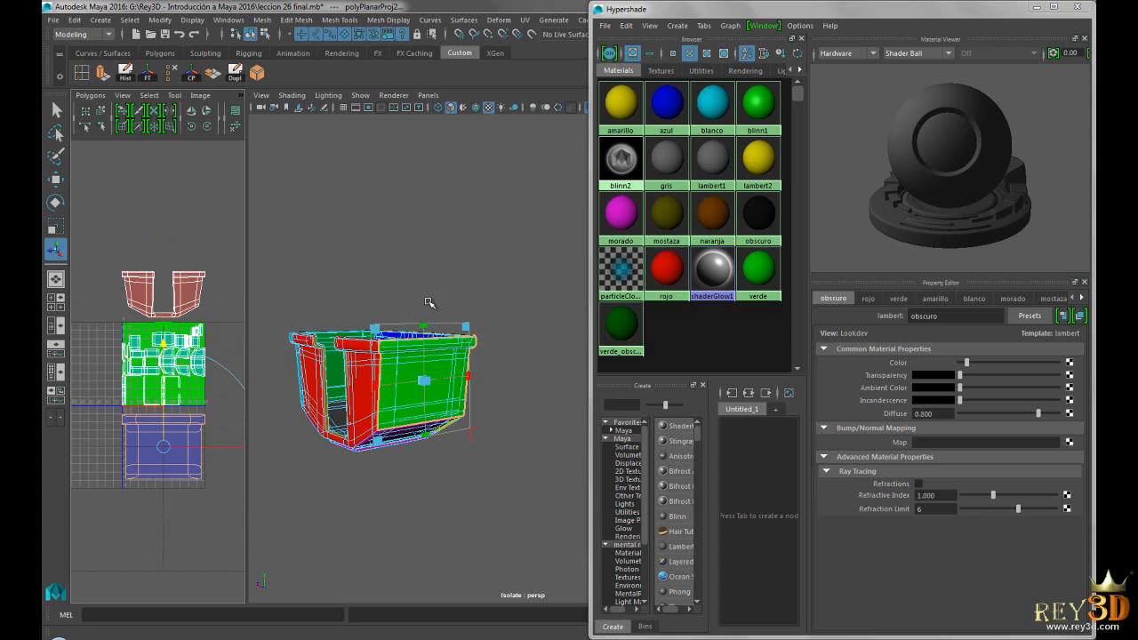
mouse_move(465, 266)
left_mouse_down("alt")
mouse_move(412, 257)
mouse_move(474, 266)
mouse_move(521, 249)
mouse_move(445, 279)
mouse_move(450, 267)
left_mouse_up("alt")
right_click_drag(385, 285, 385, 319)
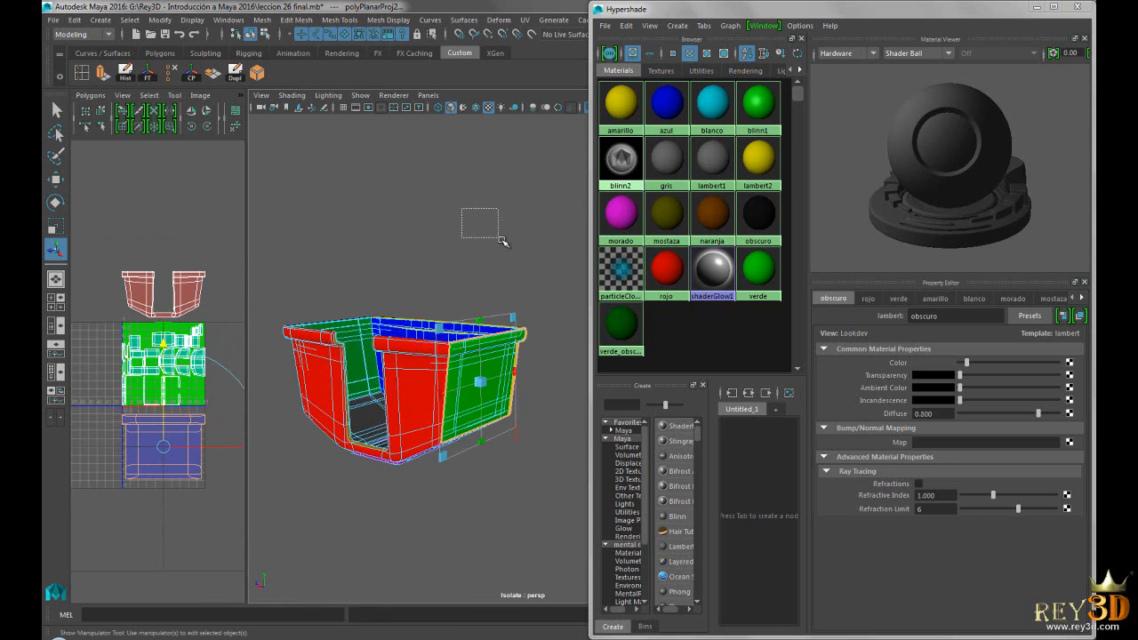
left_click(472, 242)
- Planar-map the faces that use the blanco material and move their UV shell below the verde side's shell
left_click_drag(503, 228, 439, 244, "alt")
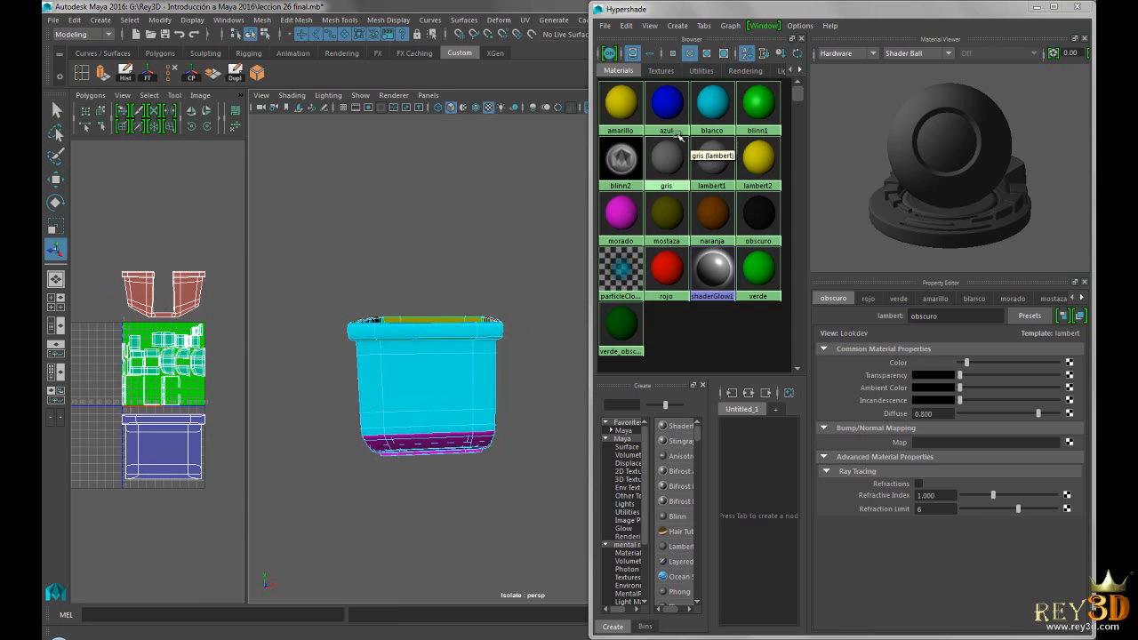
right_click(713, 104)
left_click(747, 111)
mouse_move(450, 224)
left_mouse_down("alt")
mouse_move(438, 227)
mouse_move(461, 227)
left_mouse_up("alt")
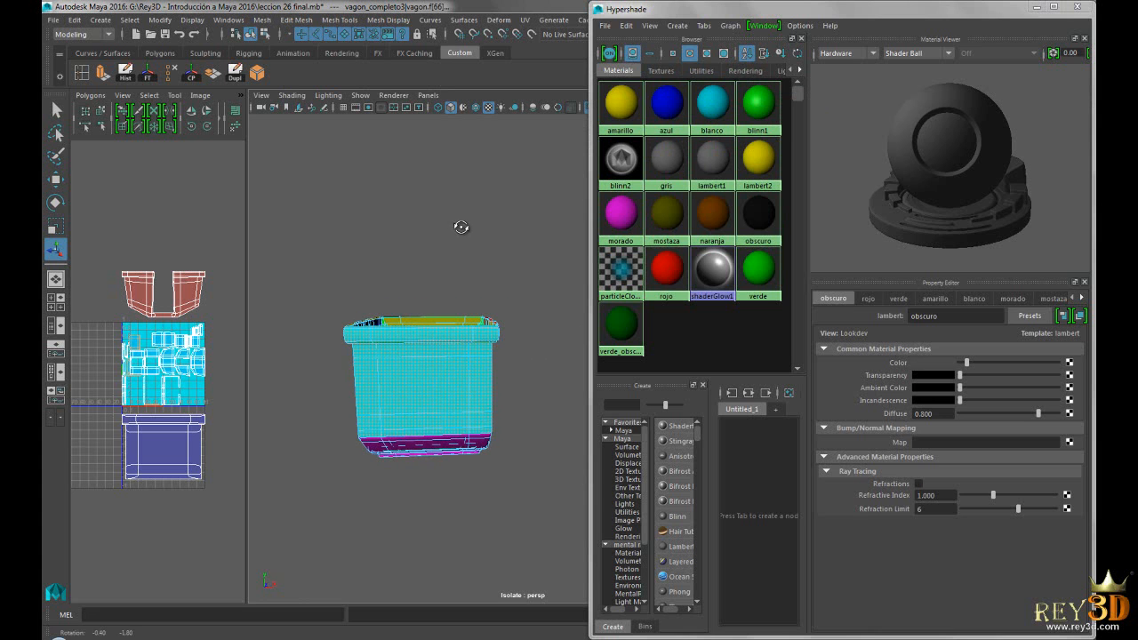
left_click(524, 20)
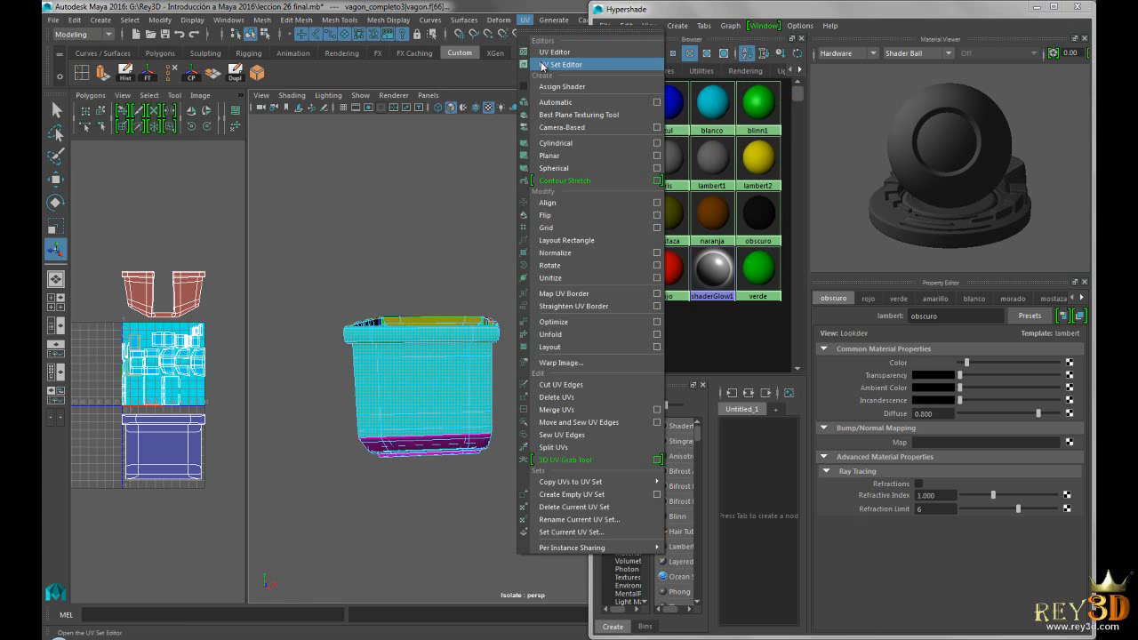
left_click(588, 155)
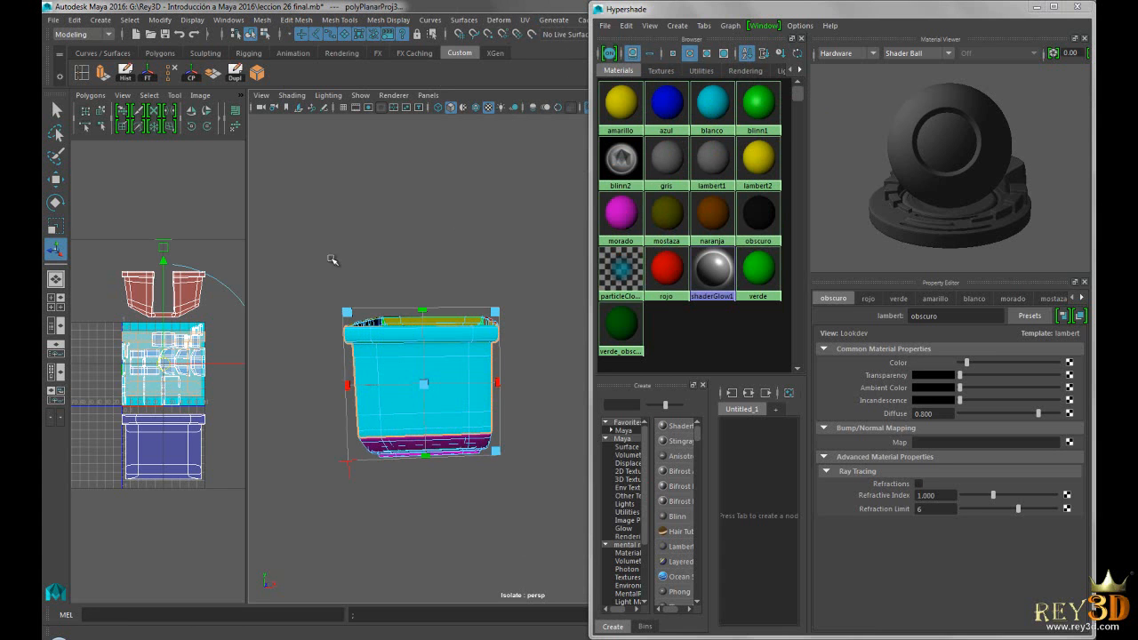
left_click_drag(166, 266, 177, 431)
left_click(371, 217)
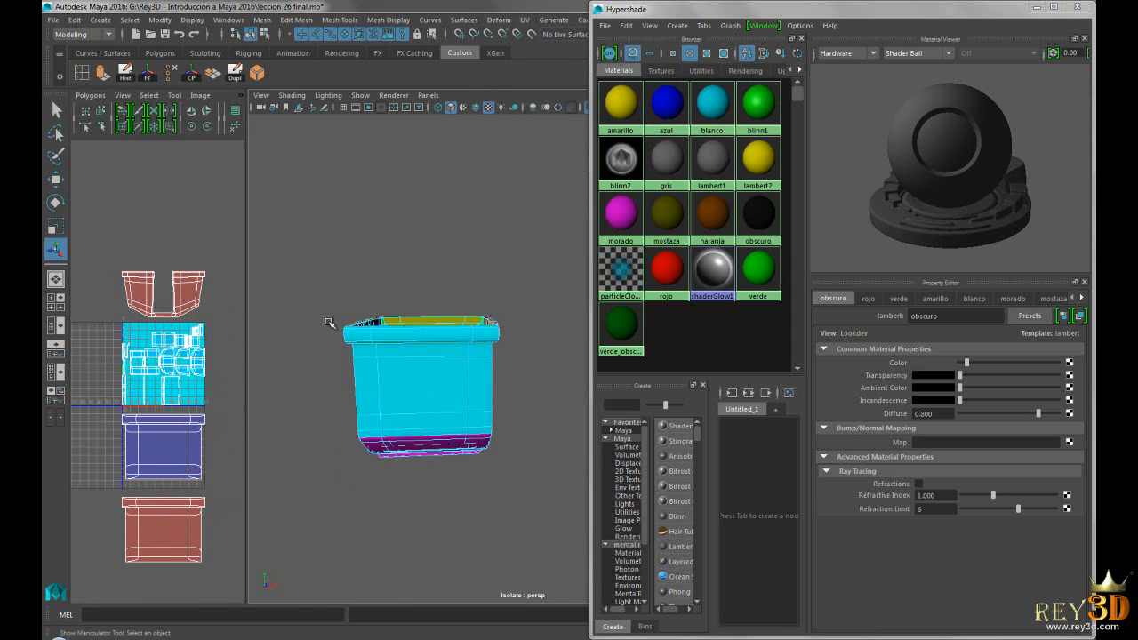
- Select the faces that use the amarillo material and planar-map their UVs from the X axis
mouse_move(490, 382)
left_mouse_down("alt")
mouse_move(400, 371)
mouse_move(427, 373)
mouse_move(375, 355)
mouse_move(503, 356)
mouse_move(425, 389)
mouse_move(475, 381)
left_mouse_up("alt")
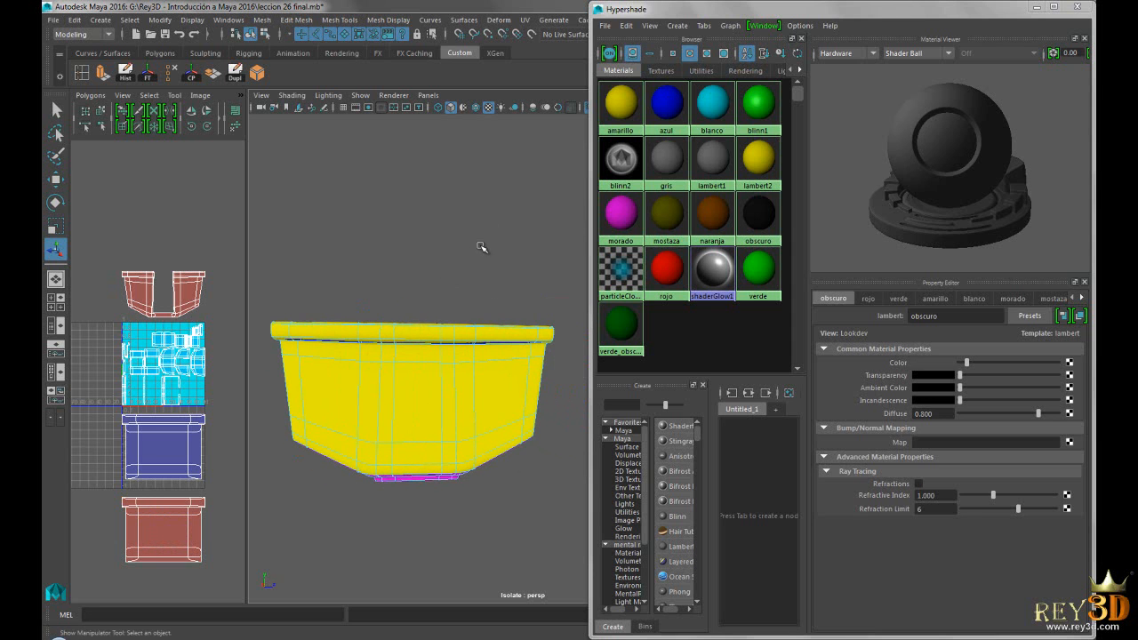
right_click_drag(624, 114, 666, 111)
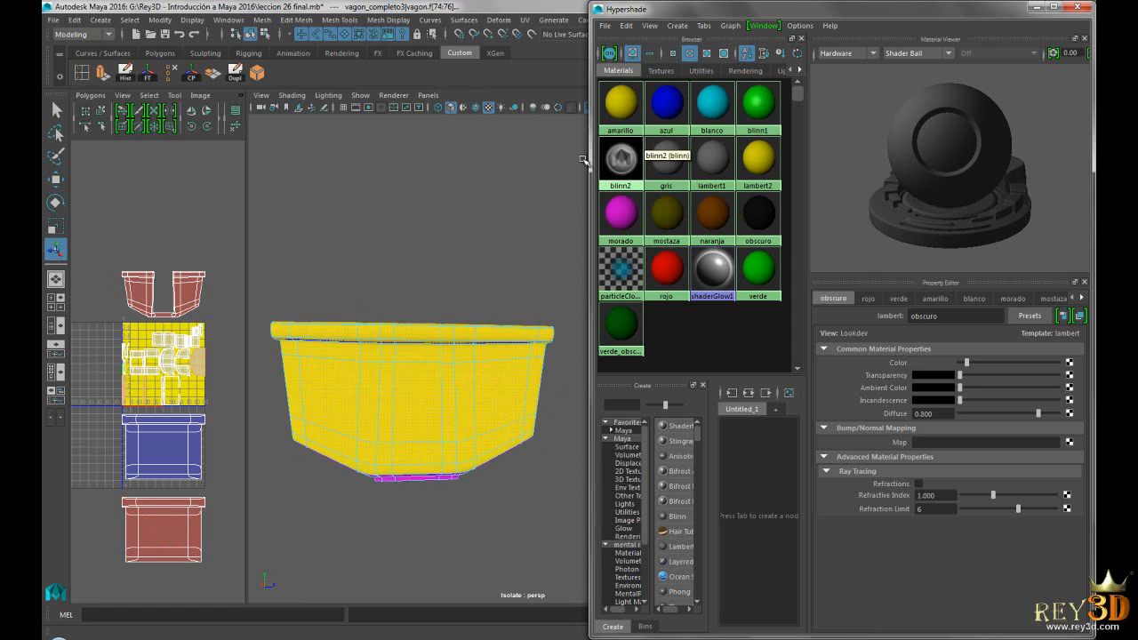
left_click_drag(526, 205, 458, 204, "alt")
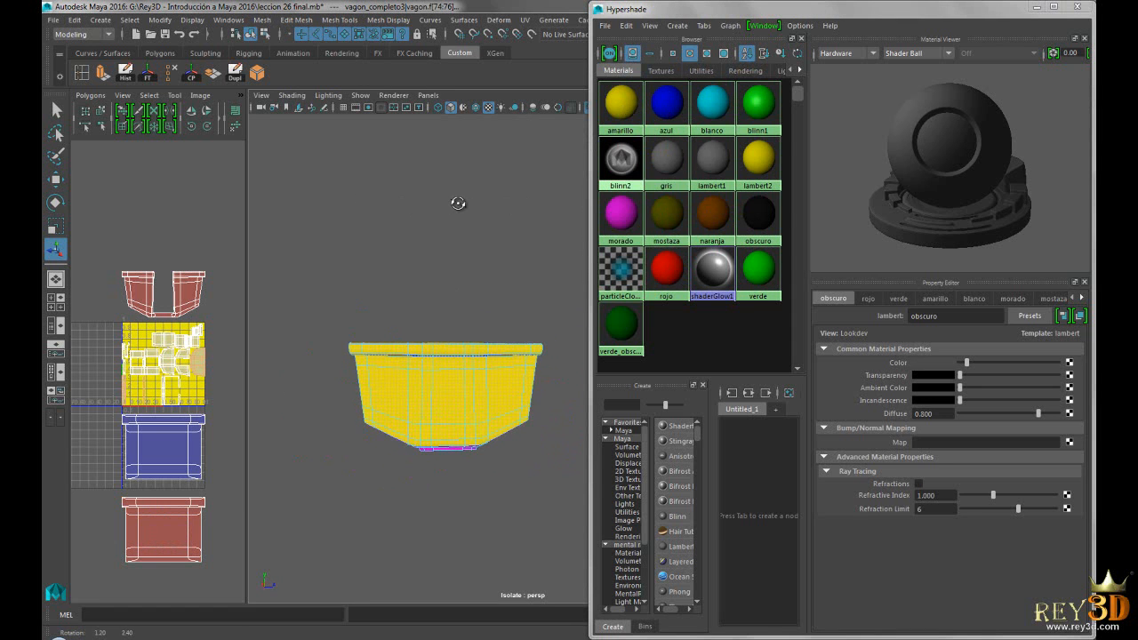
left_click(525, 20)
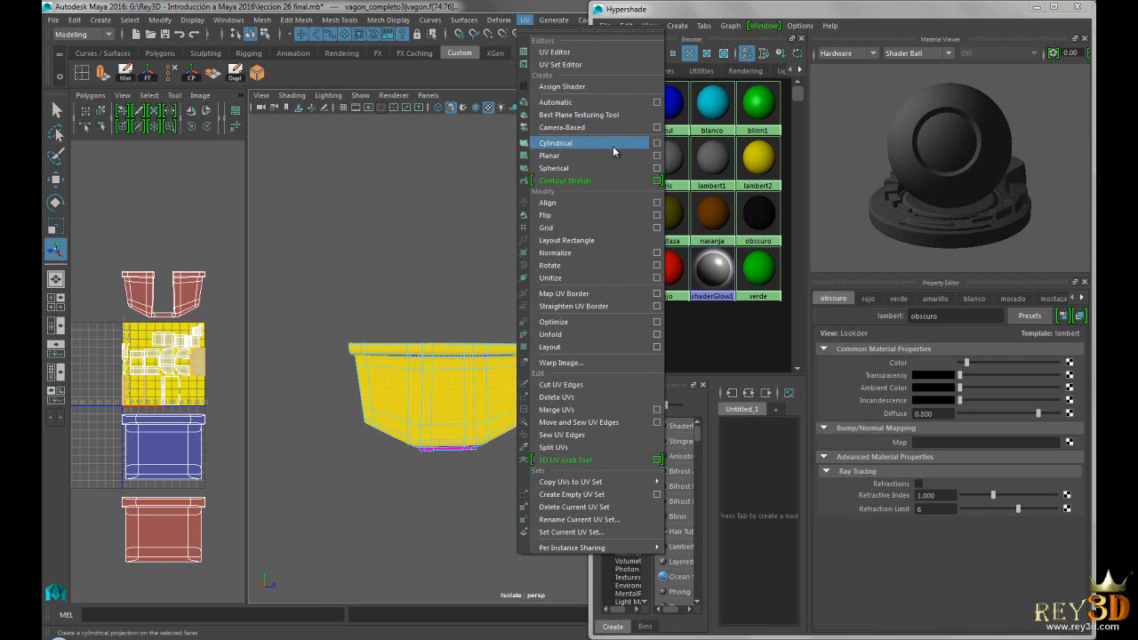
left_click(656, 156)
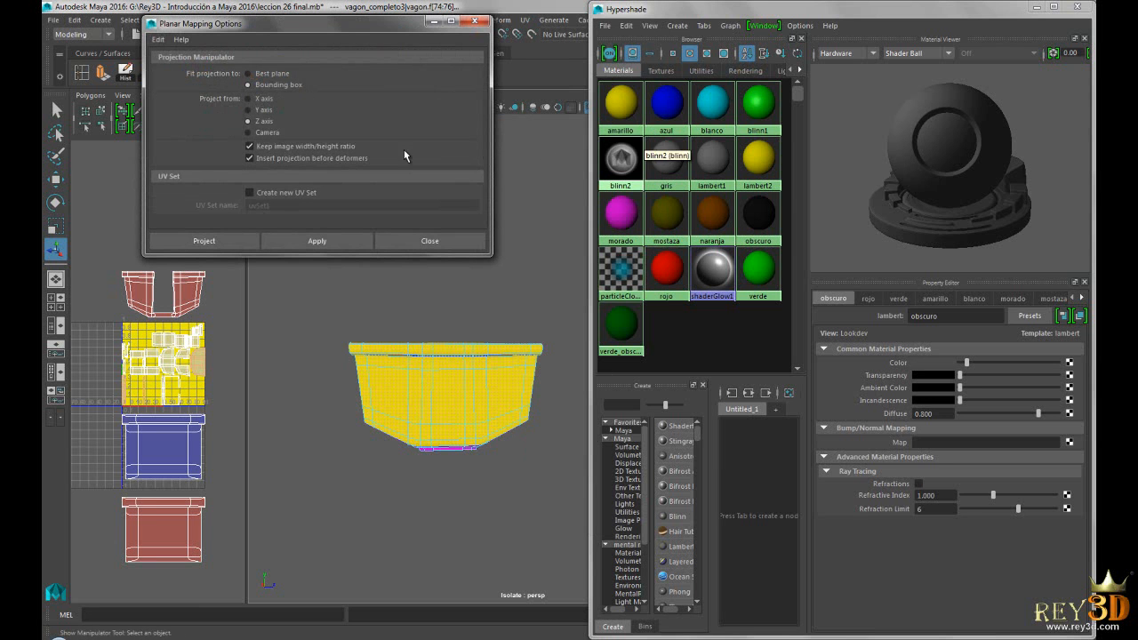
left_click(227, 237)
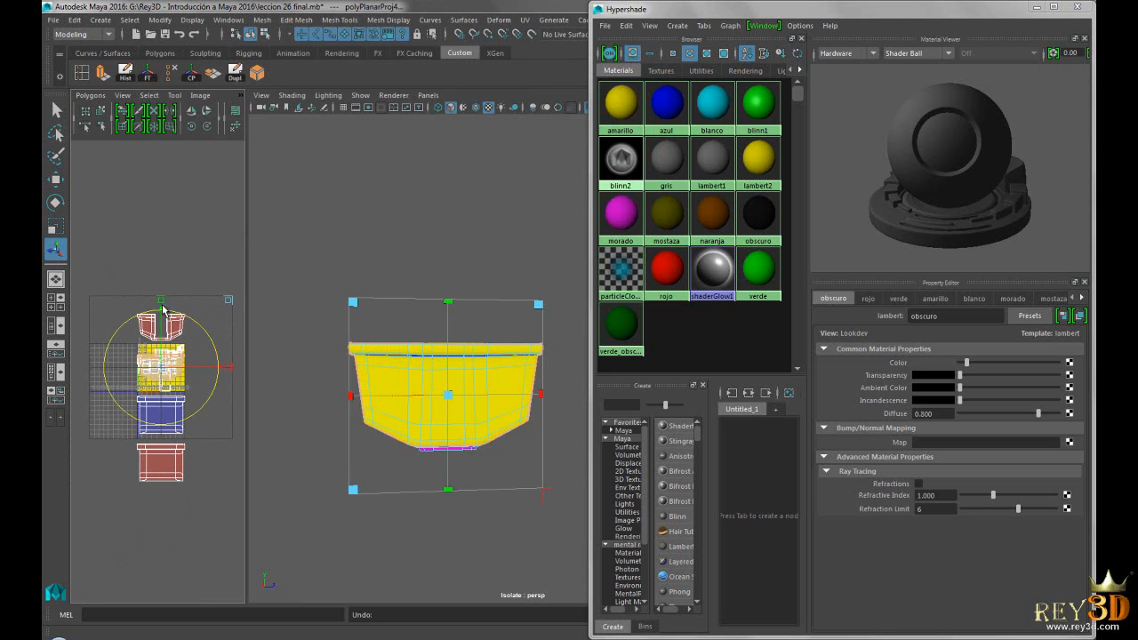
- Use the Move tool to place the amarillo faces' UV shell above the front's red-material shell, and clear the selection
scroll(146, 316, "up", 1)
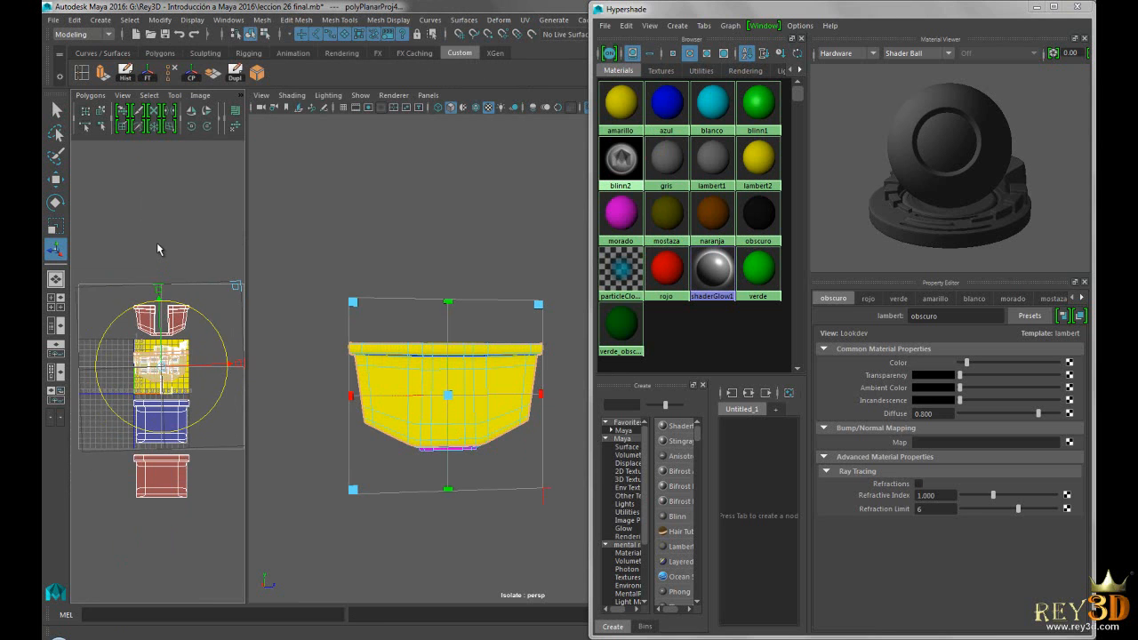
scroll(178, 270, "up", 1)
left_click(56, 181)
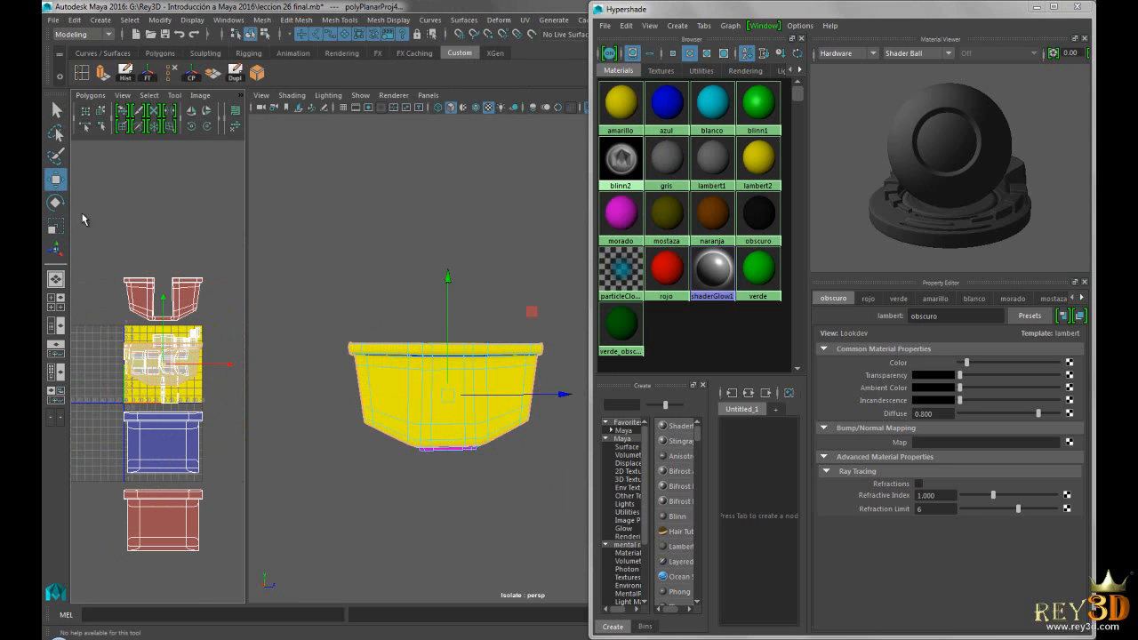
left_click_drag(164, 304, 166, 185)
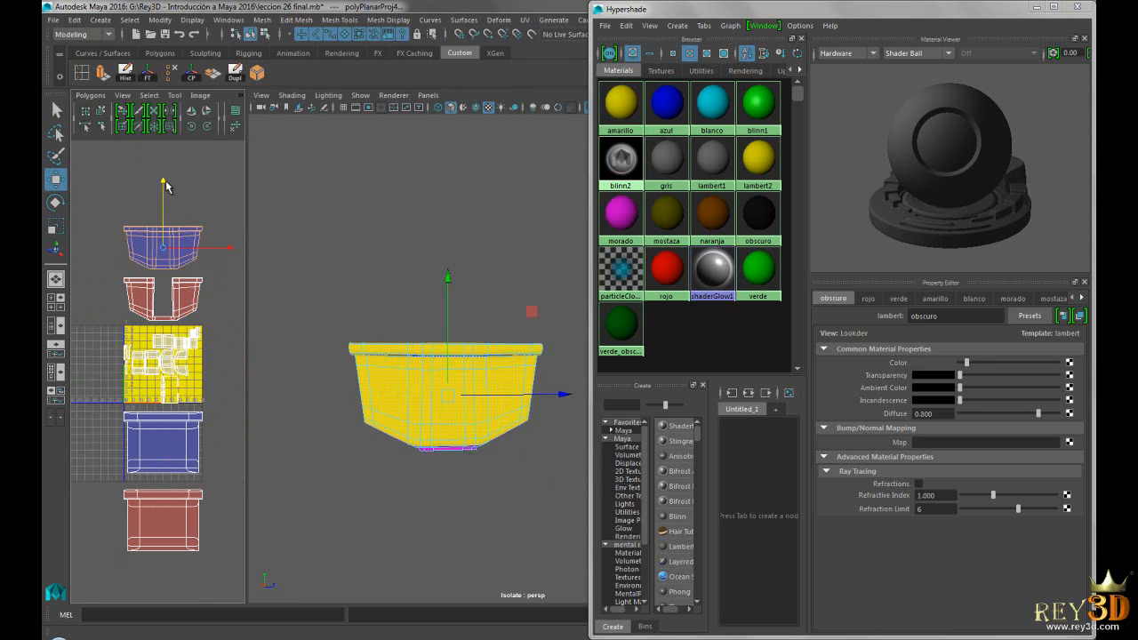
left_click(362, 245)
- Select the faces that use the morado material on the wagon's underside and planar-map their UVs from the Y axis
left_click_drag(392, 322, 236, 294, "alt")
left_click_drag(469, 336, 437, 394, "alt")
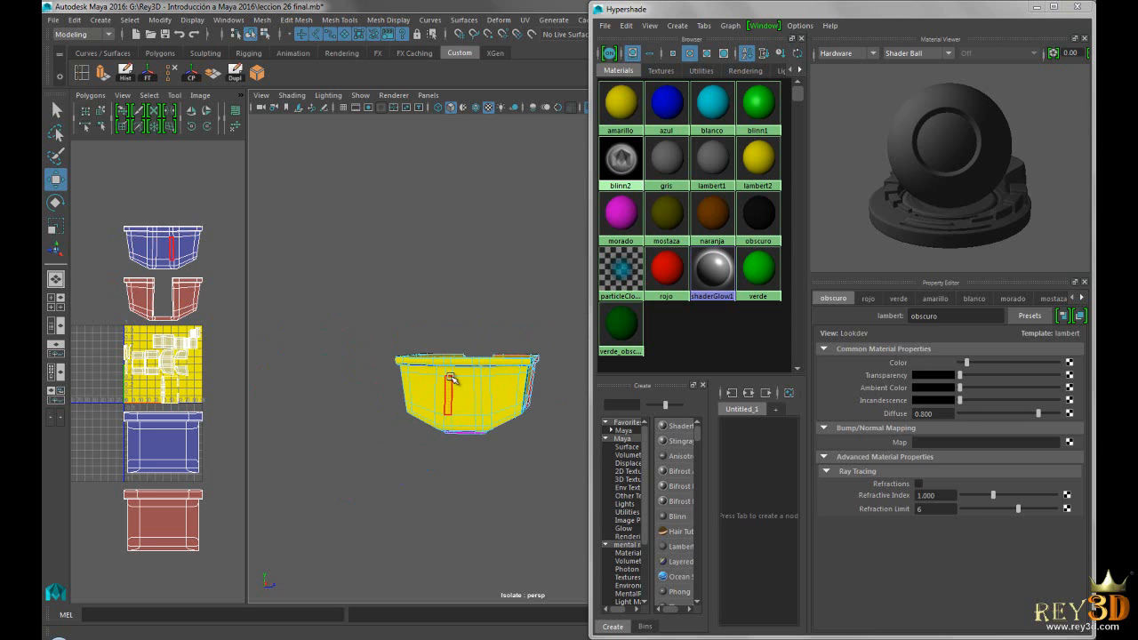
left_click_drag(550, 433, 459, 432, "alt")
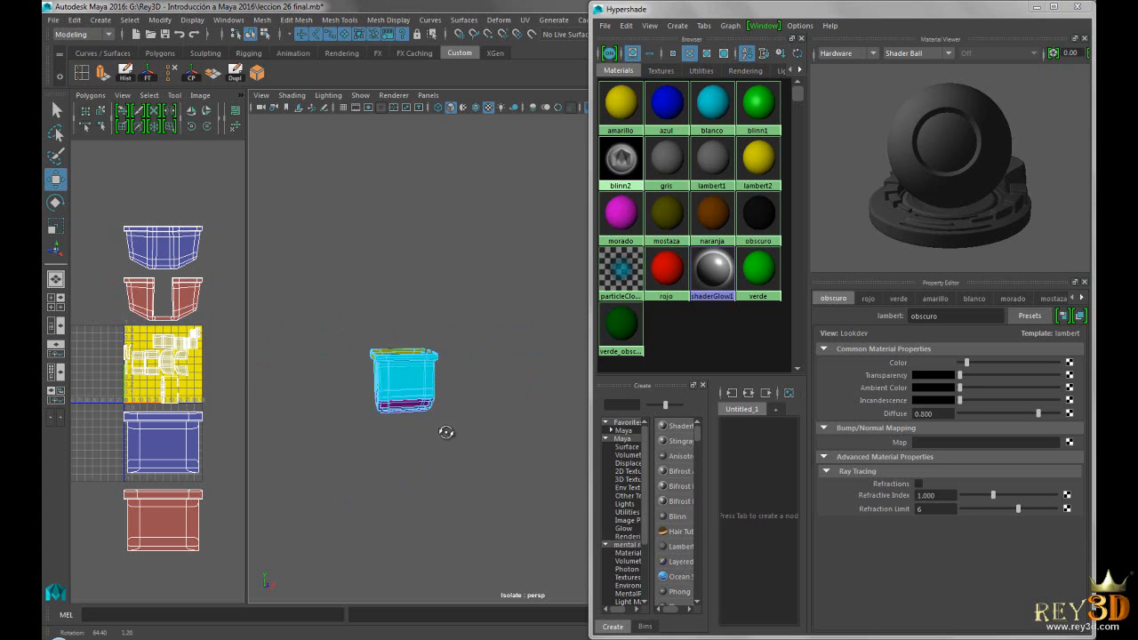
left_click_drag(414, 384, 452, 363, "alt")
middle_click_drag(531, 414, 486, 359, "alt")
scroll(486, 359, "up", 3)
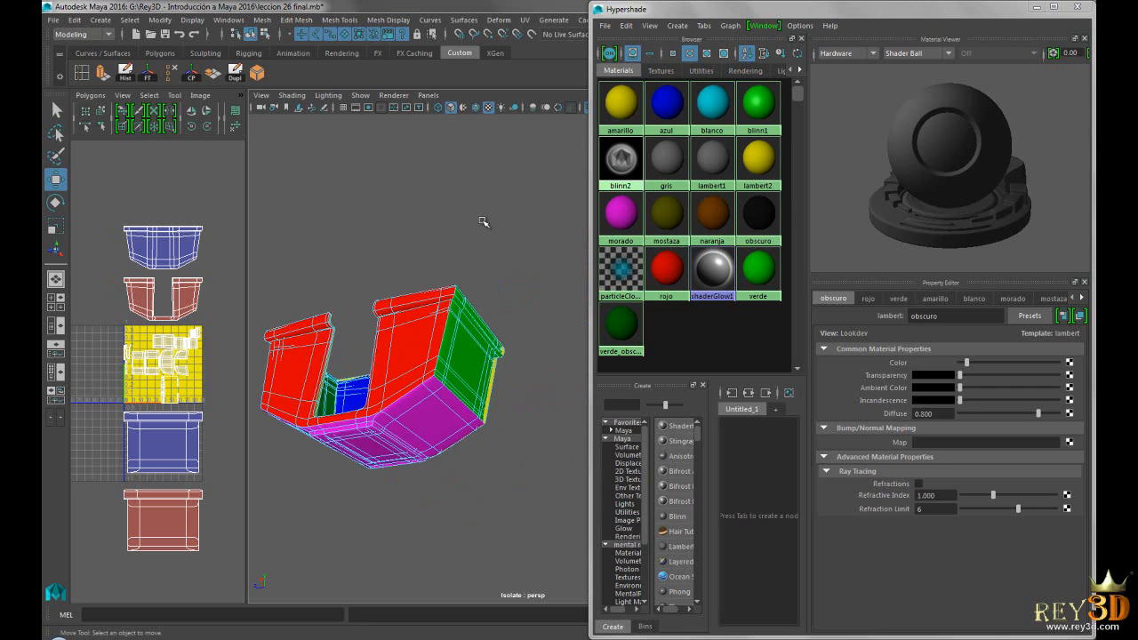
middle_click_drag(447, 240, 488, 238, "alt")
right_click_drag(620, 215, 661, 216)
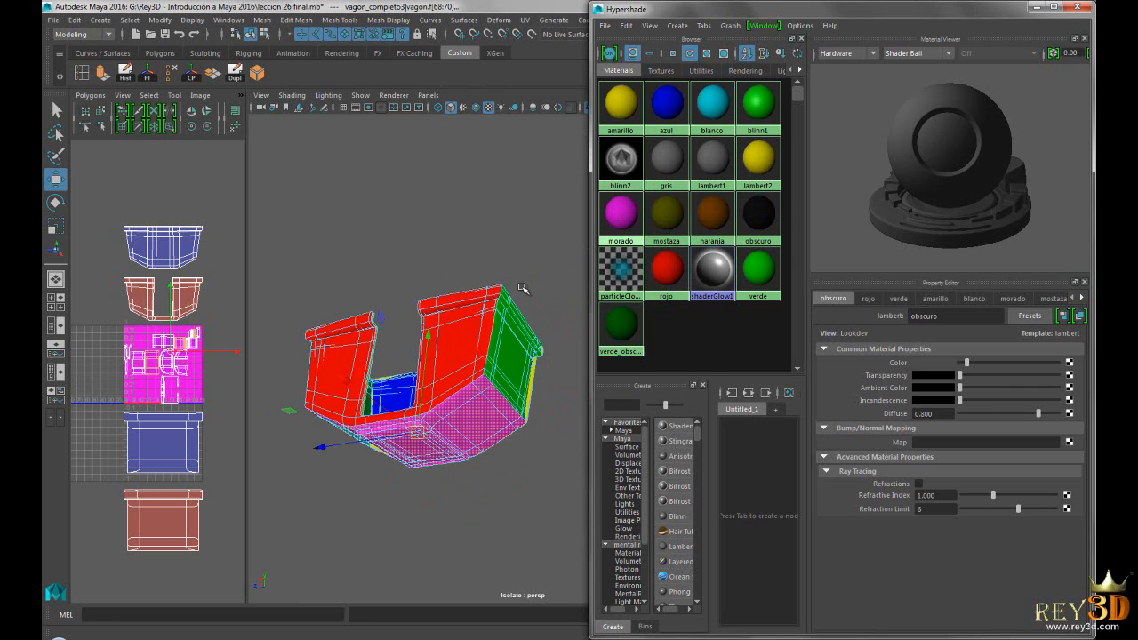
left_click(525, 20)
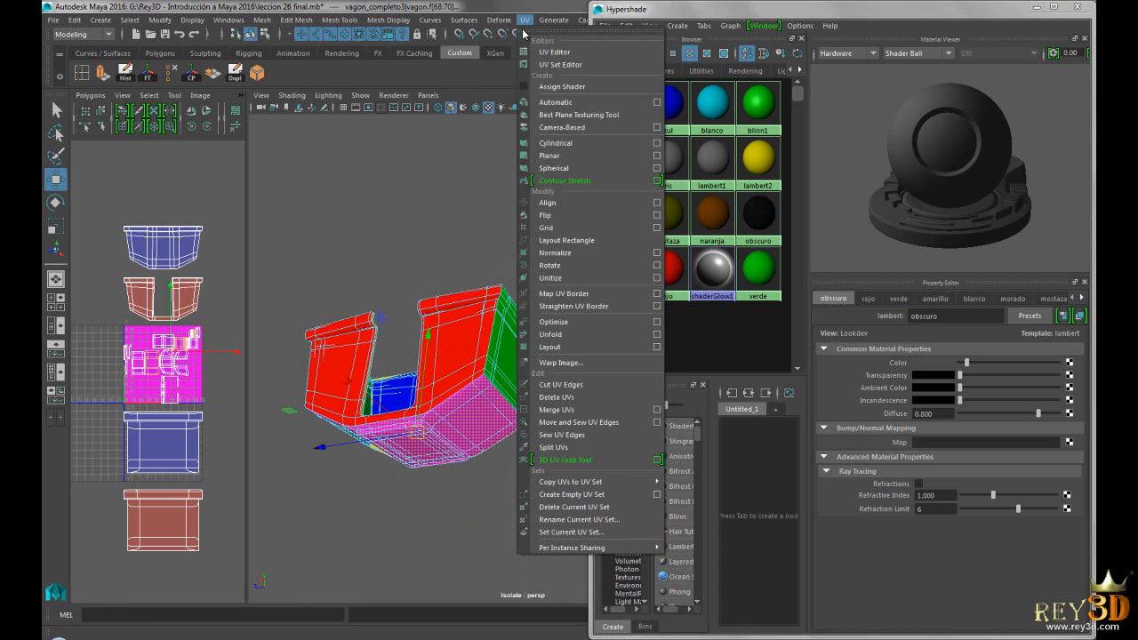
left_click(656, 155)
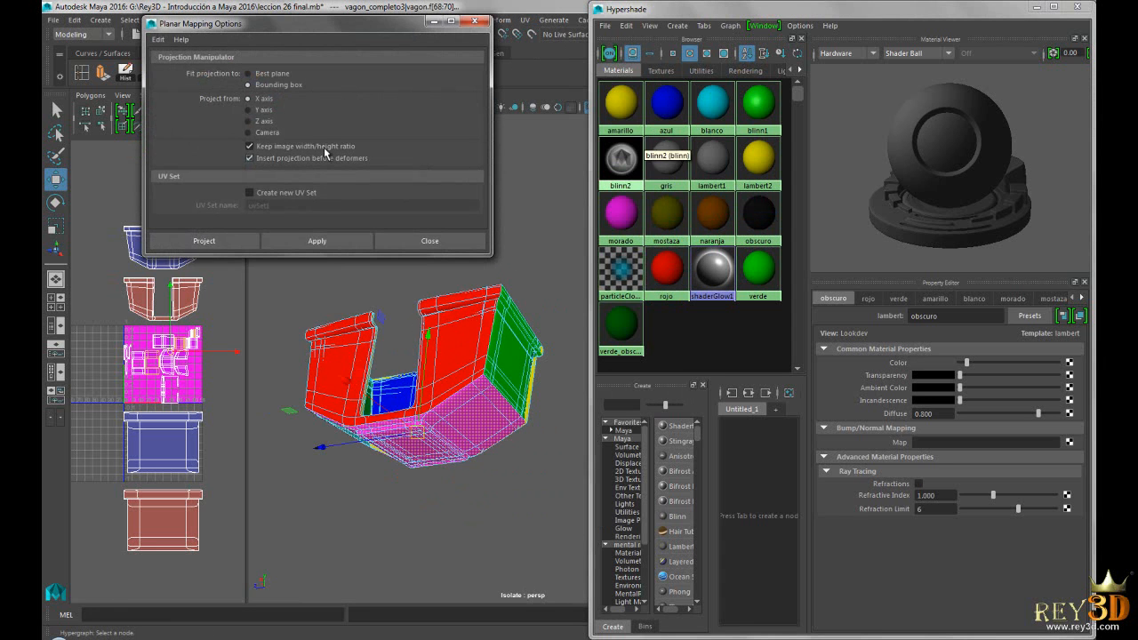
left_click(221, 245)
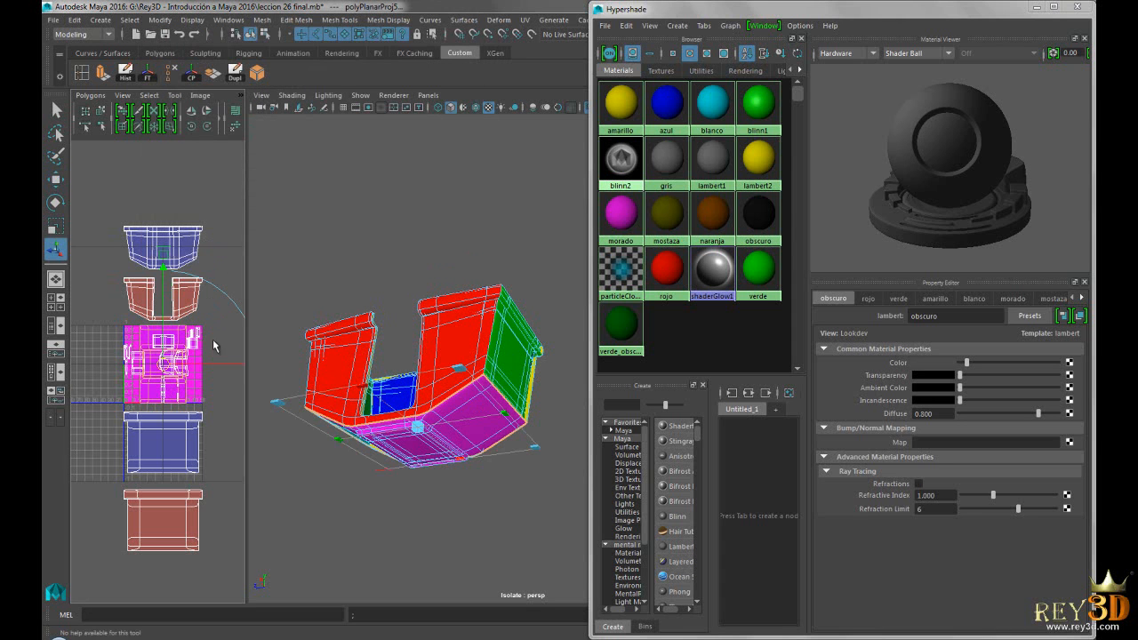
- Use the Move tool to place the morado faces' UV shell left of the texture square, and clear the selection
scroll(183, 355, "down", 4)
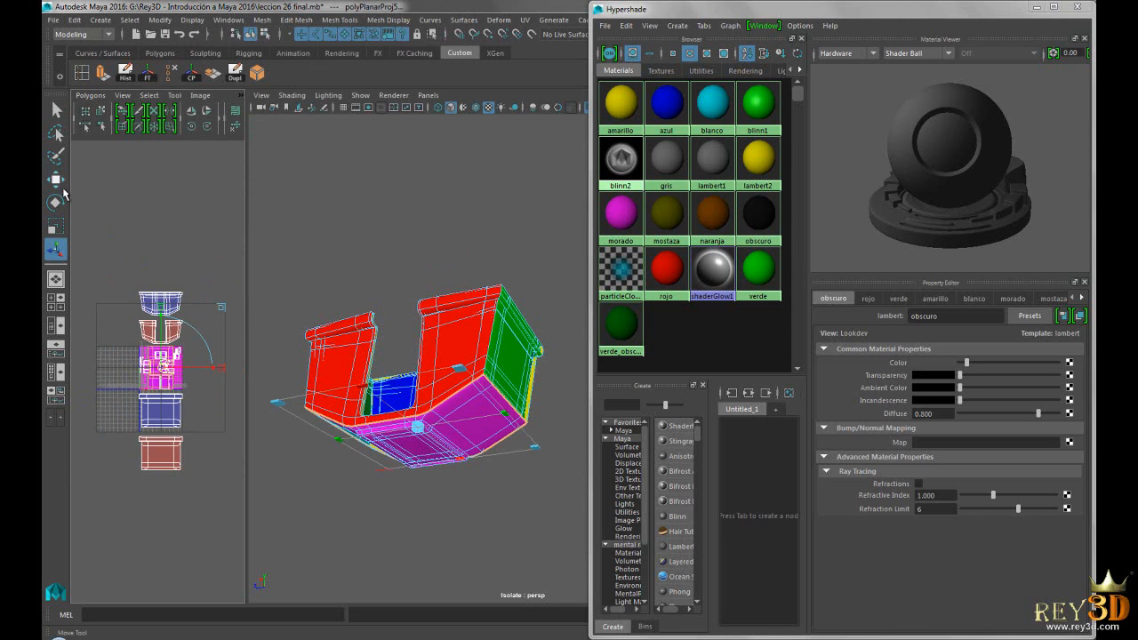
left_click(55, 178)
scroll(209, 361, "up", 1)
left_click_drag(229, 371, 182, 372)
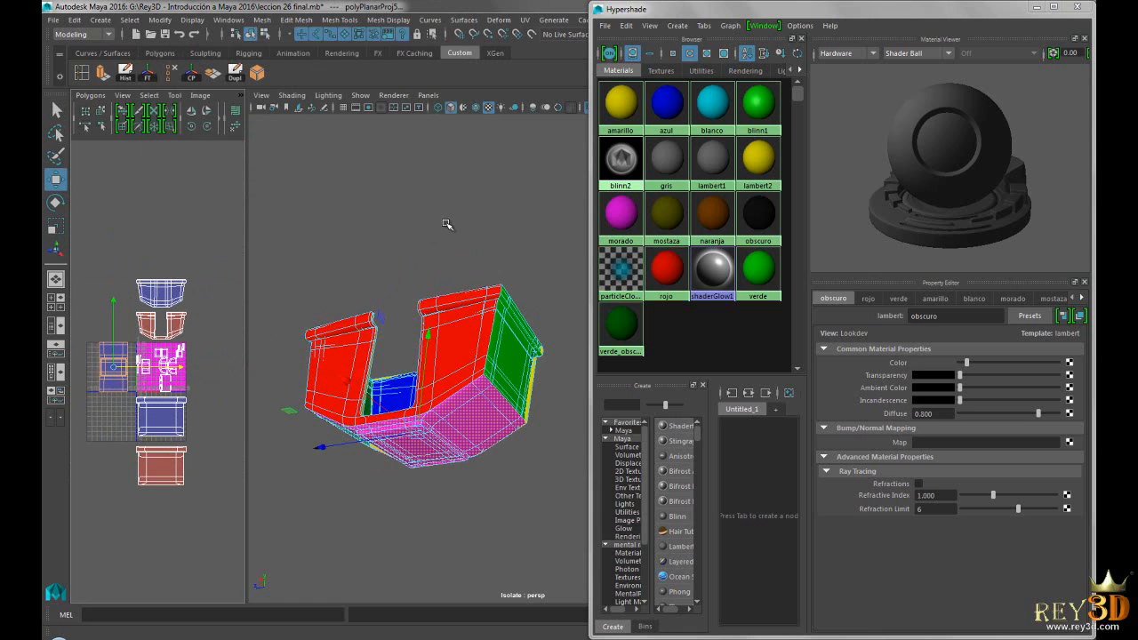
left_click_drag(459, 249, 480, 326, "alt")
left_click_drag(491, 230, 509, 267)
left_click(374, 378)
left_click_drag(438, 193, 462, 214)
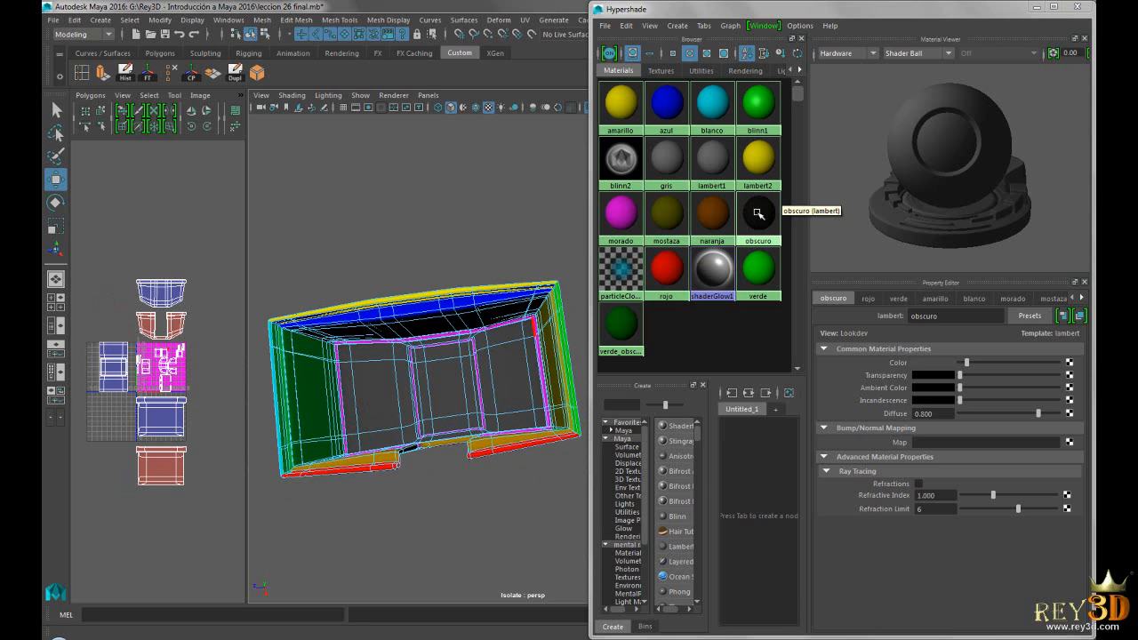
- Select the floor faces that use the obscuro material and planar-map them with the same projection settings
right_click_drag(761, 218, 822, 221)
left_click_drag(406, 226, 435, 228, "alt")
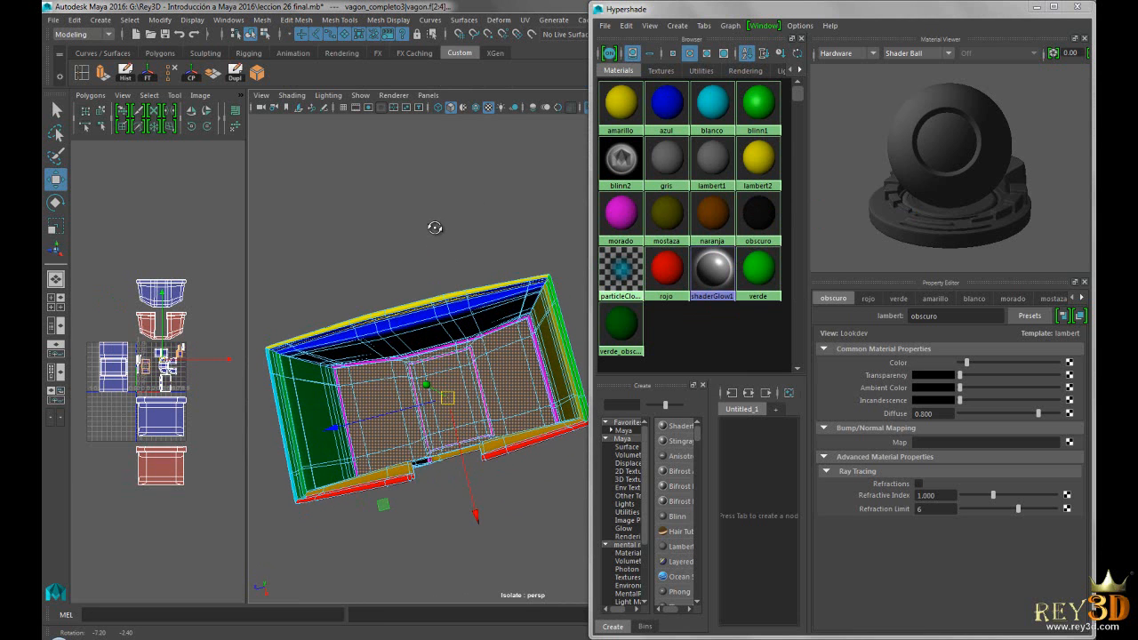
left_click(526, 20)
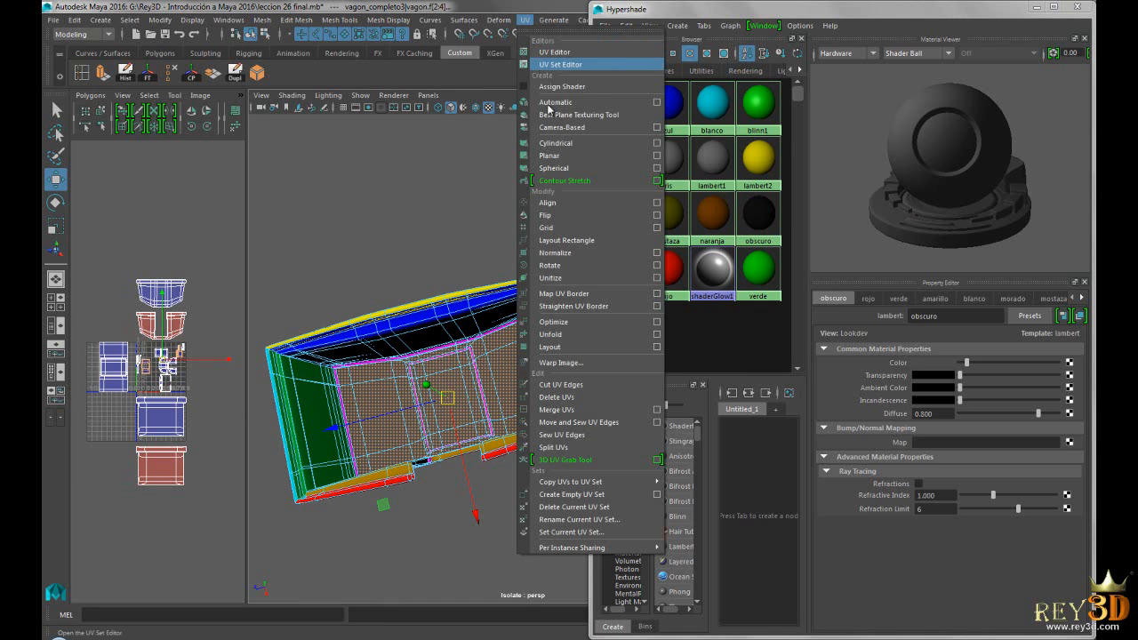
left_click(597, 158)
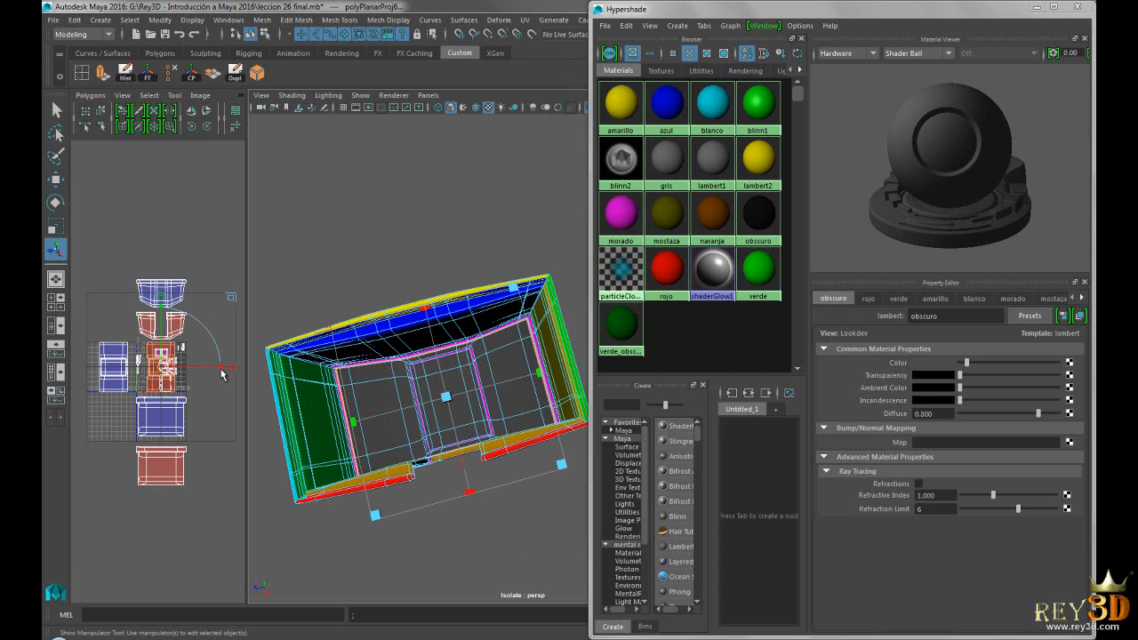
- Move the obscuro faces' UV shell to the right of the texture square and clear the selection
left_click_drag(222, 374, 300, 366)
scroll(167, 397, "down", 1)
middle_click_drag(201, 398, 175, 382, "alt")
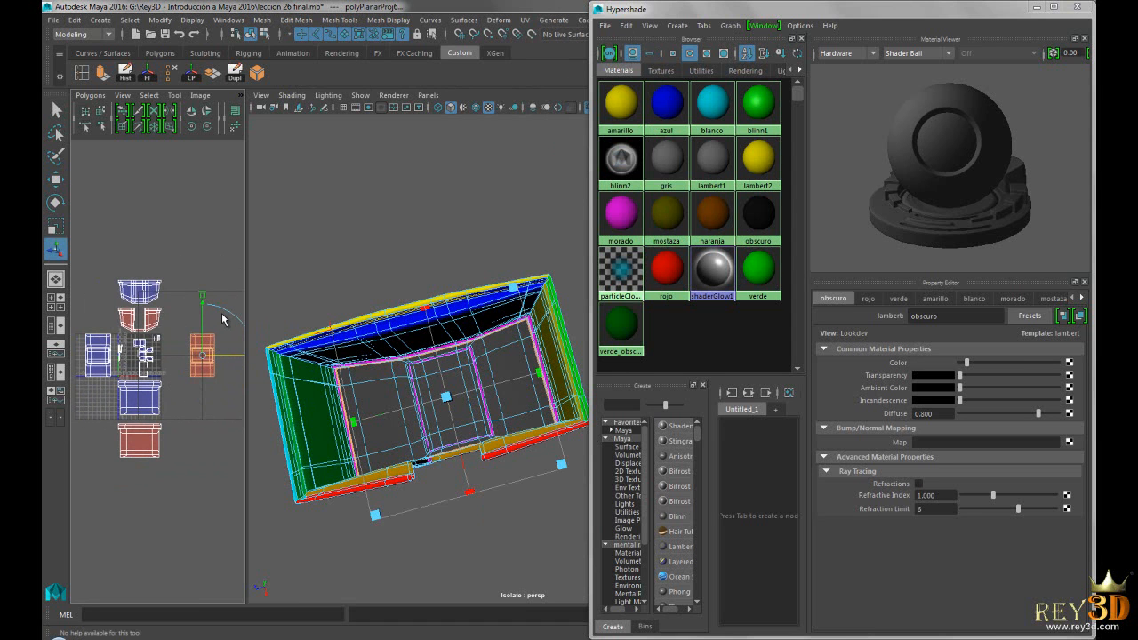
left_click_drag(452, 324, 491, 267, "alt")
left_click(489, 182)
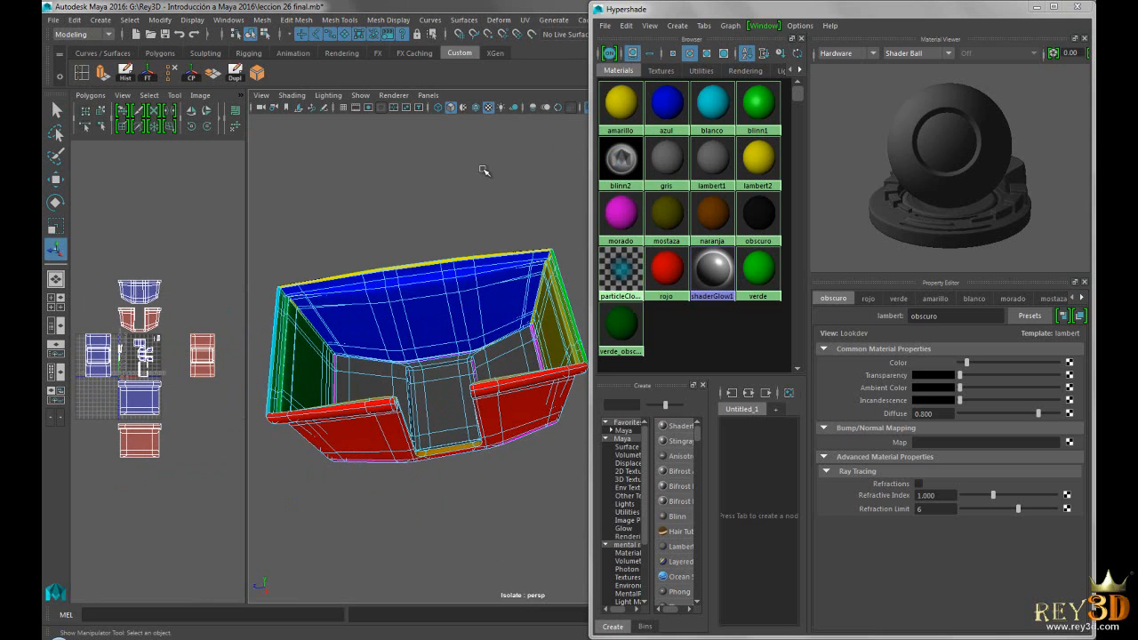
- Select the inner back faces that use the azul material and planar-map their UVs from the X axis
left_click_drag(457, 215, 398, 235, "alt")
left_click_drag(472, 302, 427, 204, "alt")
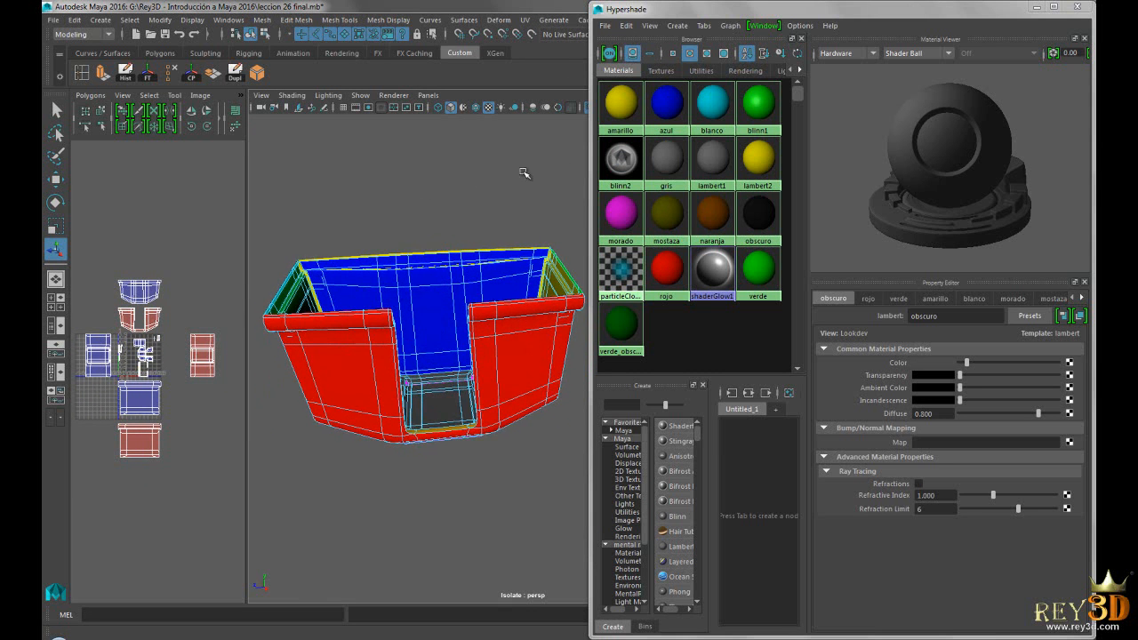
right_click_drag(667, 104, 693, 107)
left_click_drag(471, 186, 463, 212, "alt")
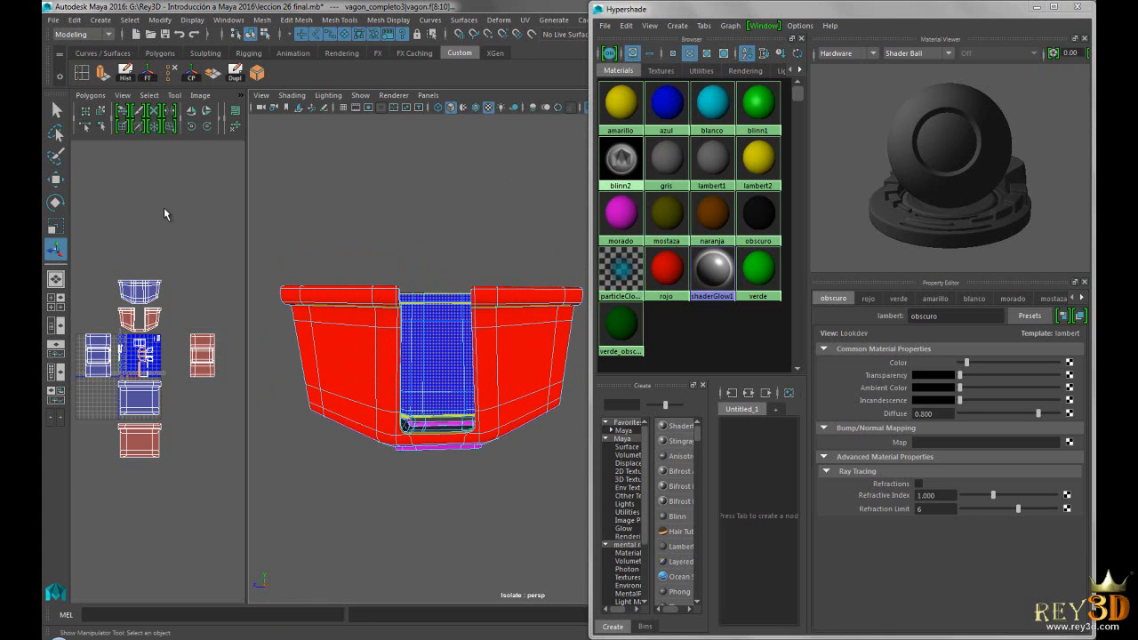
left_click(55, 179)
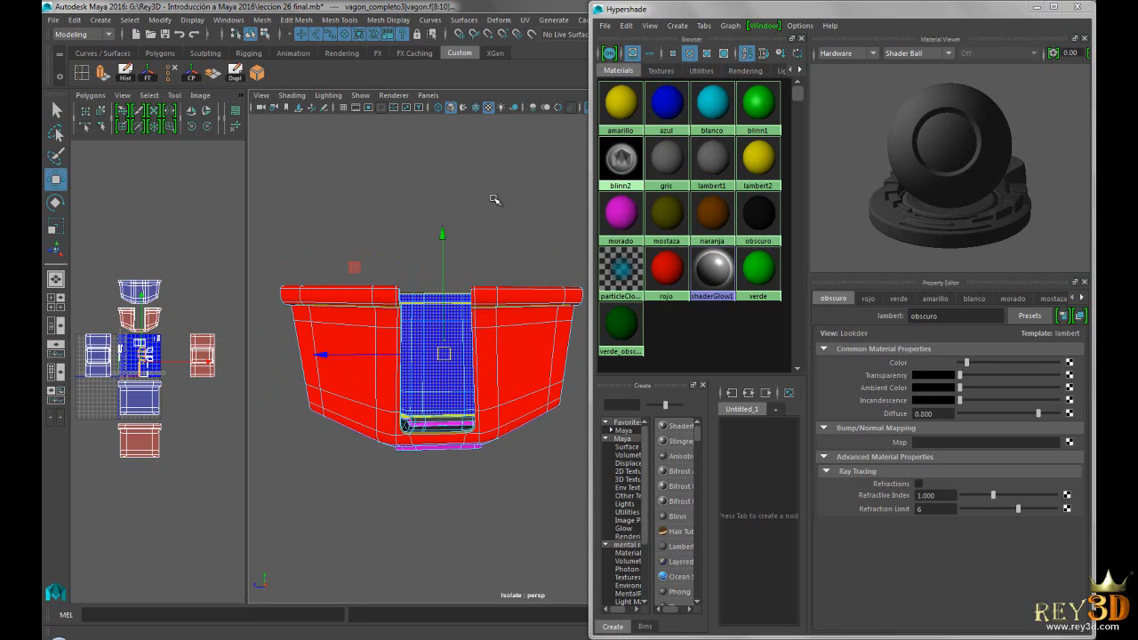
left_click_drag(492, 193, 447, 216, "alt")
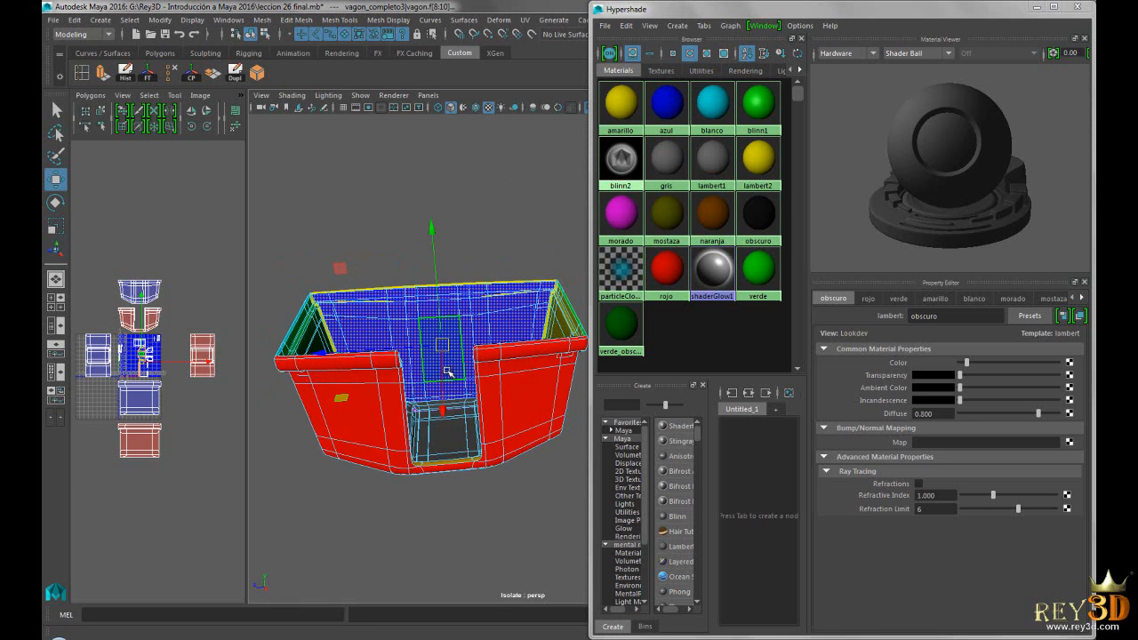
left_click_drag(510, 271, 524, 183, "alt")
left_click(525, 20)
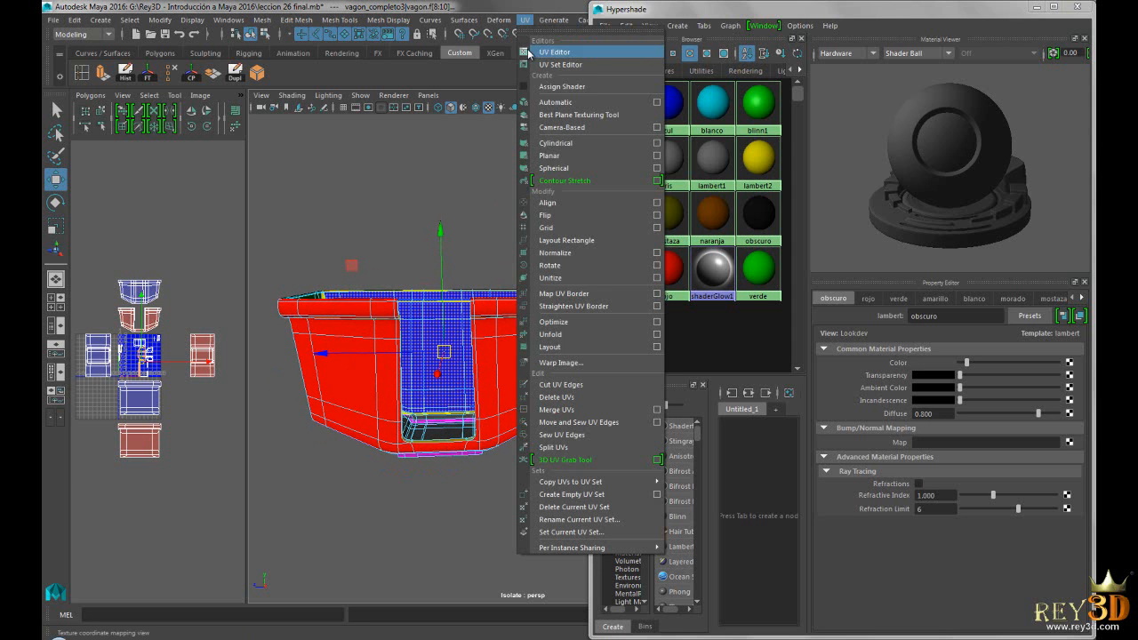
left_click(656, 156)
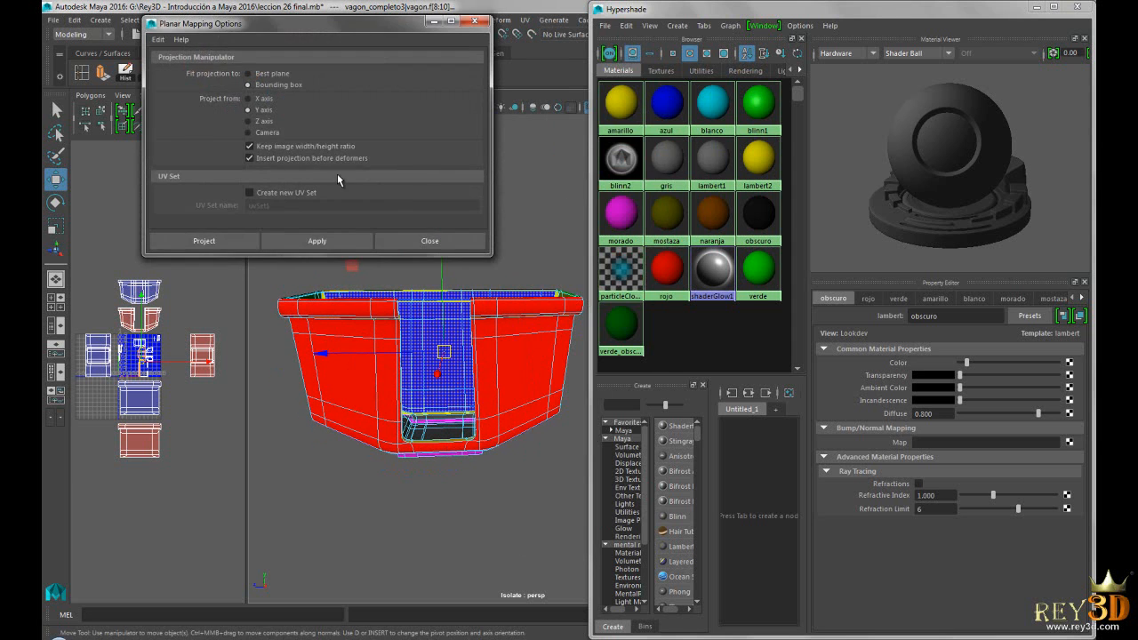
left_click(229, 241)
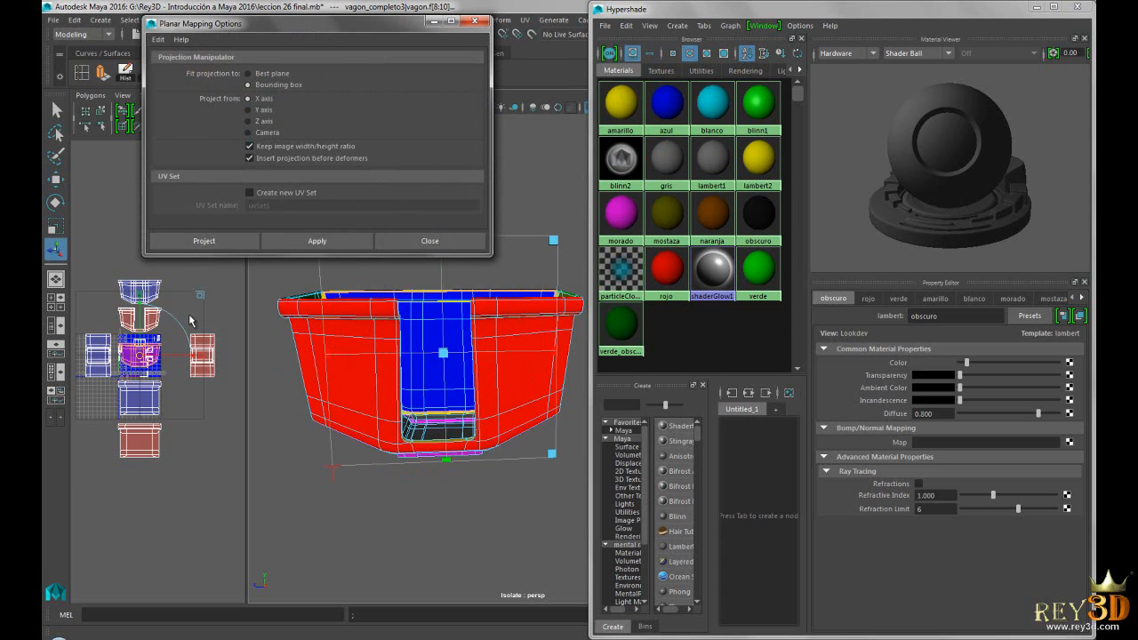
- Move the azul faces' UV shell horizontally past the obscuro shell and clear the selection
left_click_drag(194, 358, 310, 357)
middle_click_drag(201, 436, 123, 450, "alt")
left_click_drag(383, 193, 431, 191)
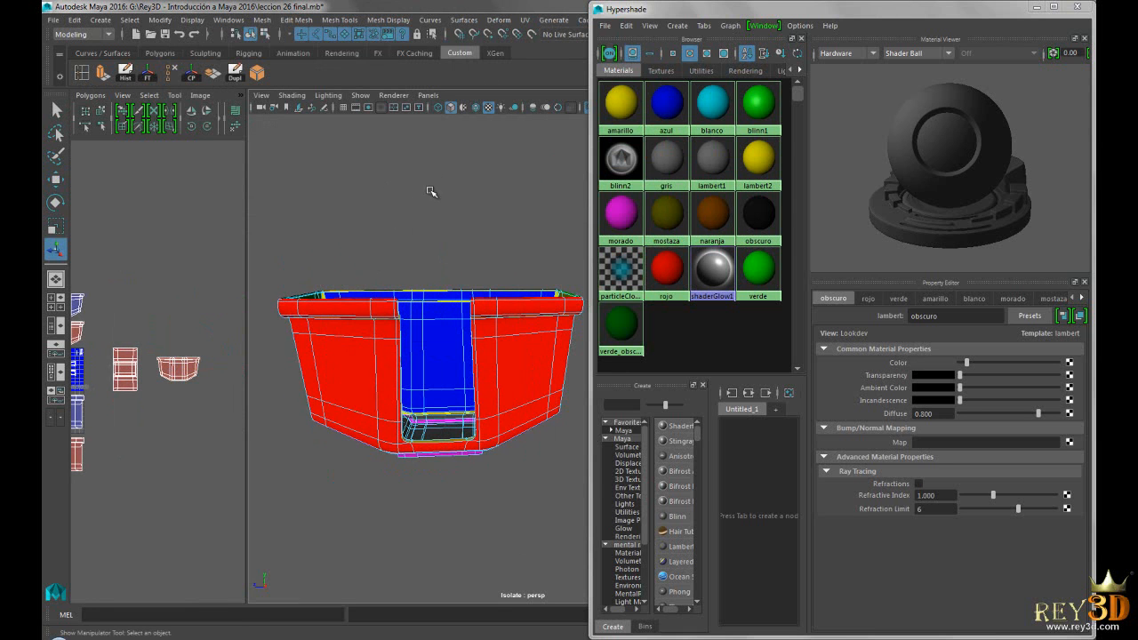
- Select the inner front faces that use the naranja material and planar-map them with the same X-axis projection
left_click_drag(463, 242, 427, 249, "alt")
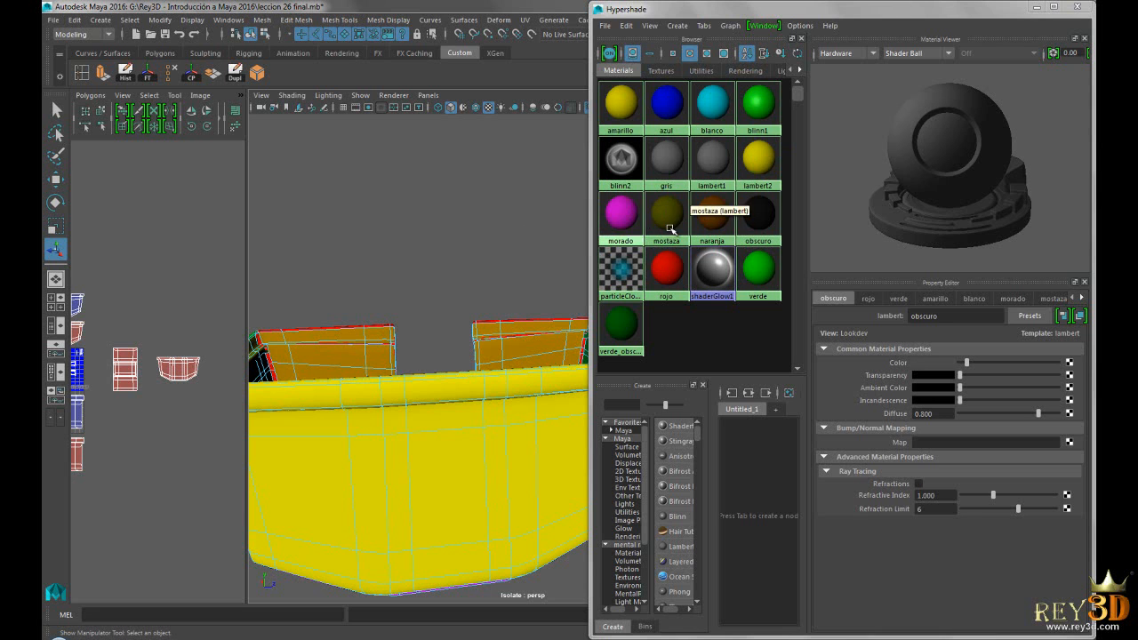
mouse_move(797, 96)
left_mouse_down()
mouse_move(799, 122)
mouse_move(802, 82)
left_mouse_up()
mouse_move(472, 229)
left_mouse_down("alt")
mouse_move(471, 255)
mouse_move(473, 242)
left_mouse_up("alt")
right_click_drag(716, 211, 754, 212)
left_click_drag(429, 264, 432, 257, "alt")
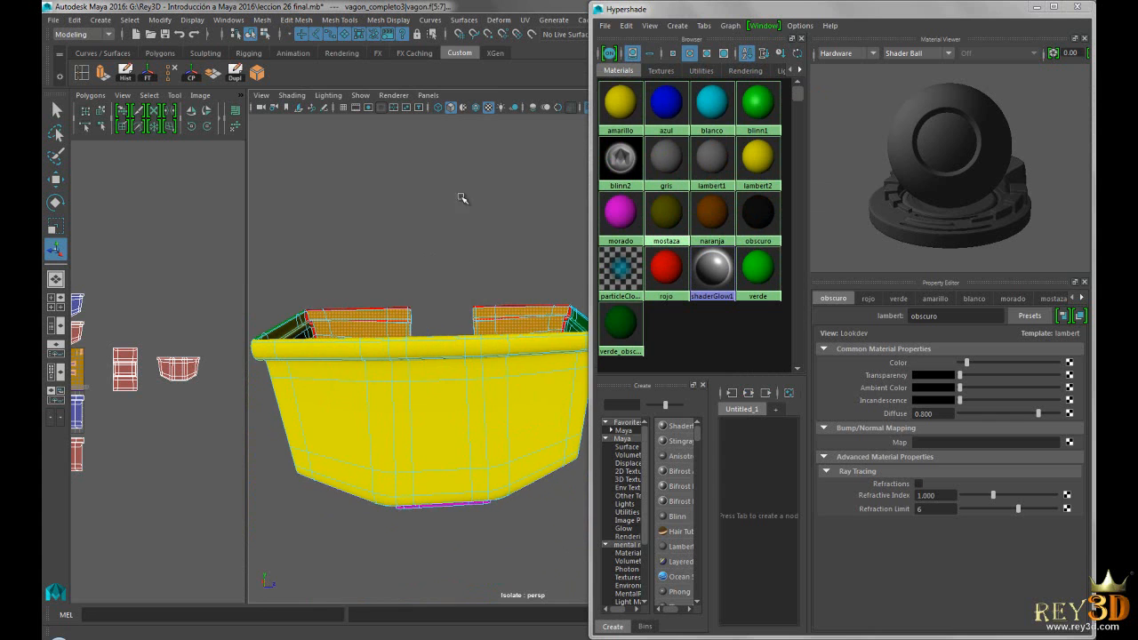
left_click(524, 20)
left_click(591, 157)
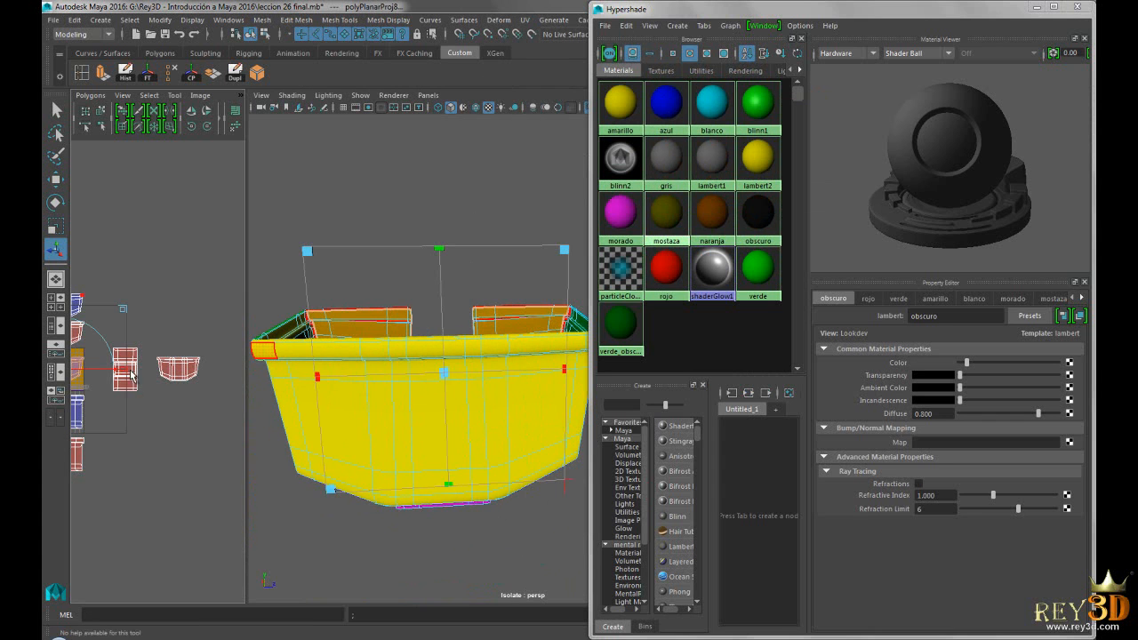
- Move the naranja faces' UV shell directly below the azul shell and clear the selection
middle_click_drag(136, 389, 176, 380, "alt")
left_click_drag(175, 374, 290, 371)
middle_click_drag(157, 504, 123, 503, "alt")
left_click_drag(205, 316, 204, 348)
middle_click_drag(147, 262, 171, 261, "alt")
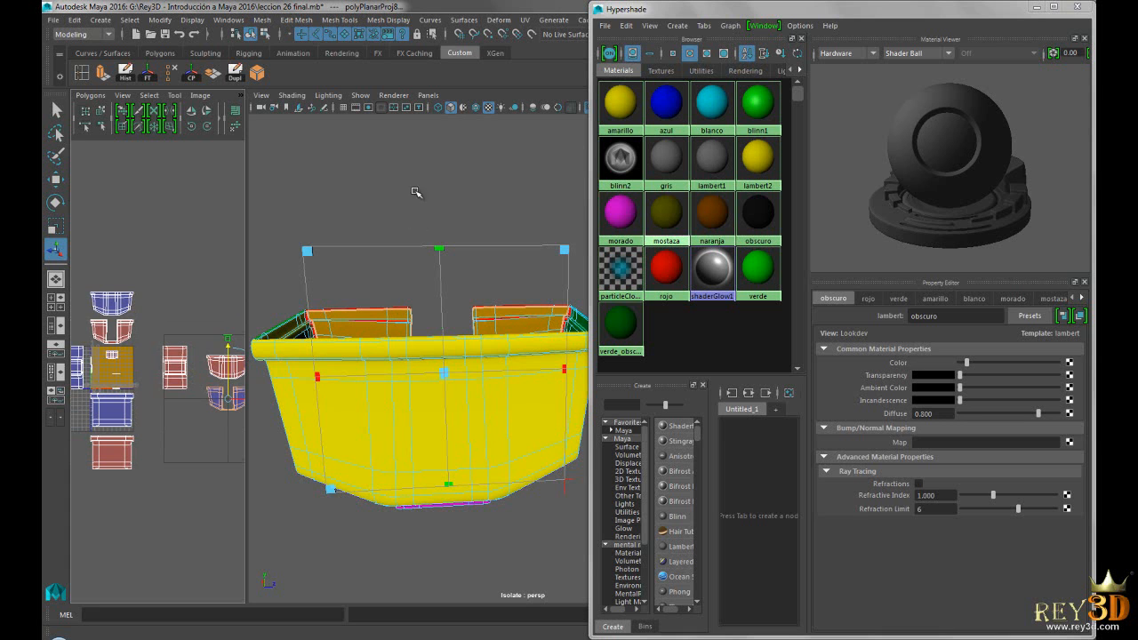
left_click_drag(393, 259, 357, 334, "alt")
left_click_drag(358, 271, 438, 252, "alt")
left_click_drag(557, 272, 472, 255, "alt")
left_click_drag(451, 203, 458, 237)
- Select the inner side faces that use the mostaza material and apply a planar projection through the mapping options
right_click_drag(667, 211, 710, 211)
left_click_drag(435, 246, 441, 228, "alt")
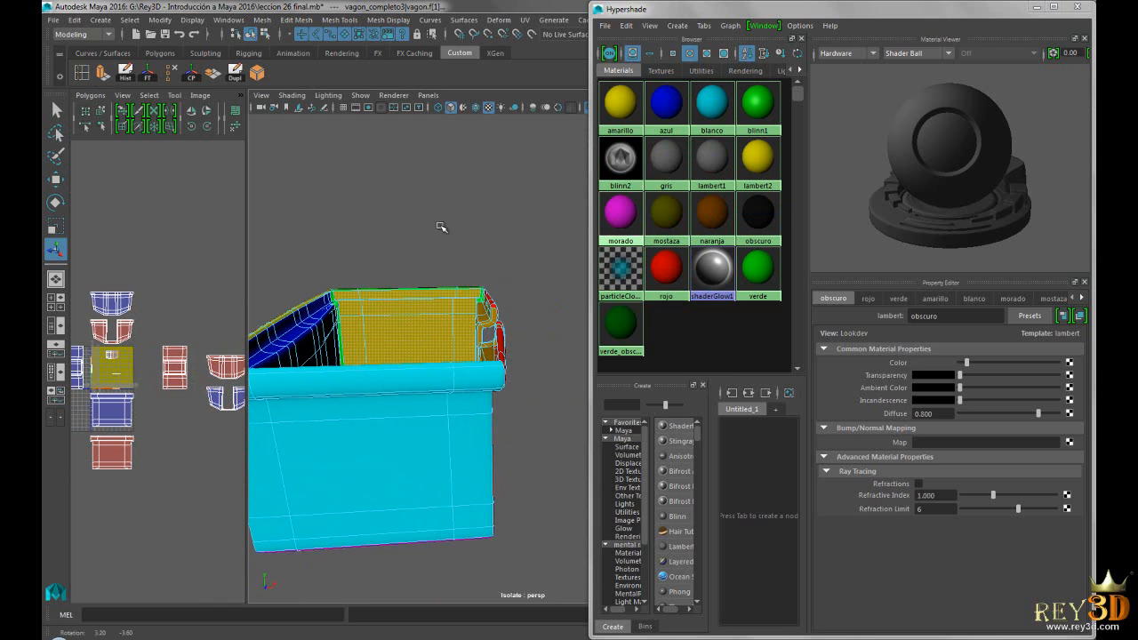
left_click(524, 19)
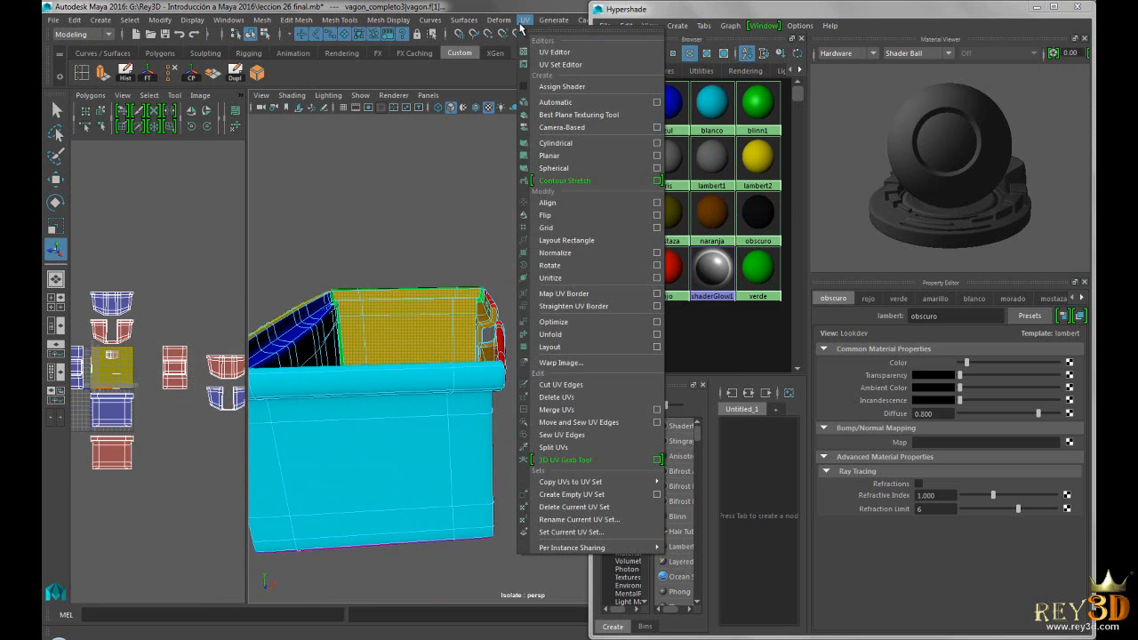
left_click(656, 156)
left_click(245, 236)
- Move the mostaza faces' UV shell to the empty area below the obscuro shell and clear the selection
middle_click_drag(165, 321, 170, 320, "alt")
left_click_drag(109, 328, 184, 399)
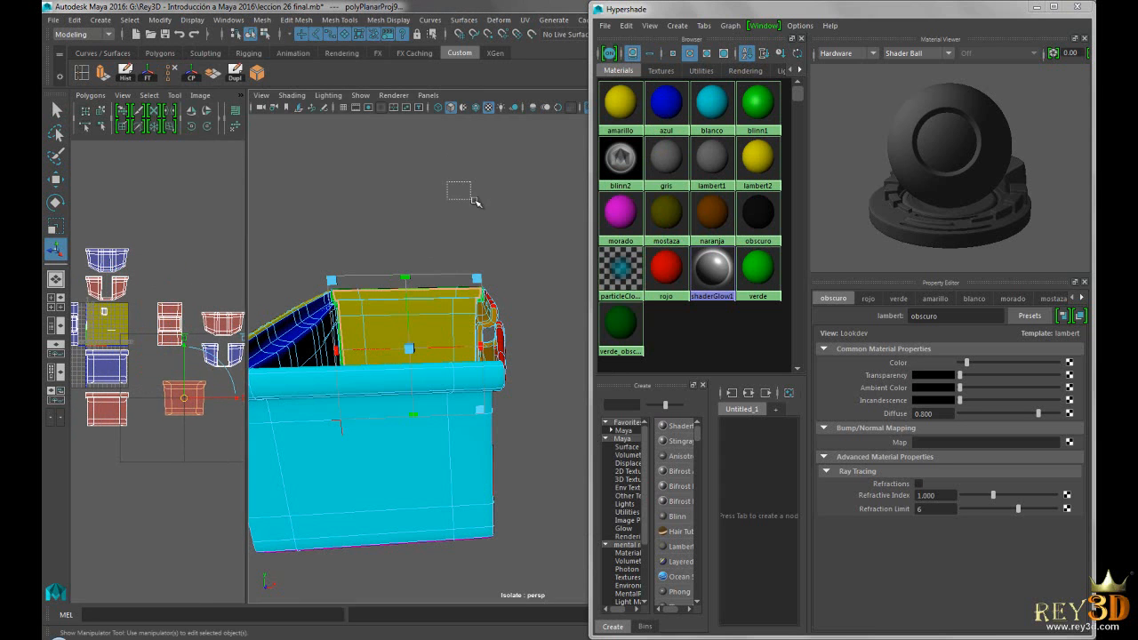
left_click(422, 249)
- Select the inner side faces that use the dark green verde material and planar-map them with the same settings
left_click_drag(421, 249, 383, 214, "alt")
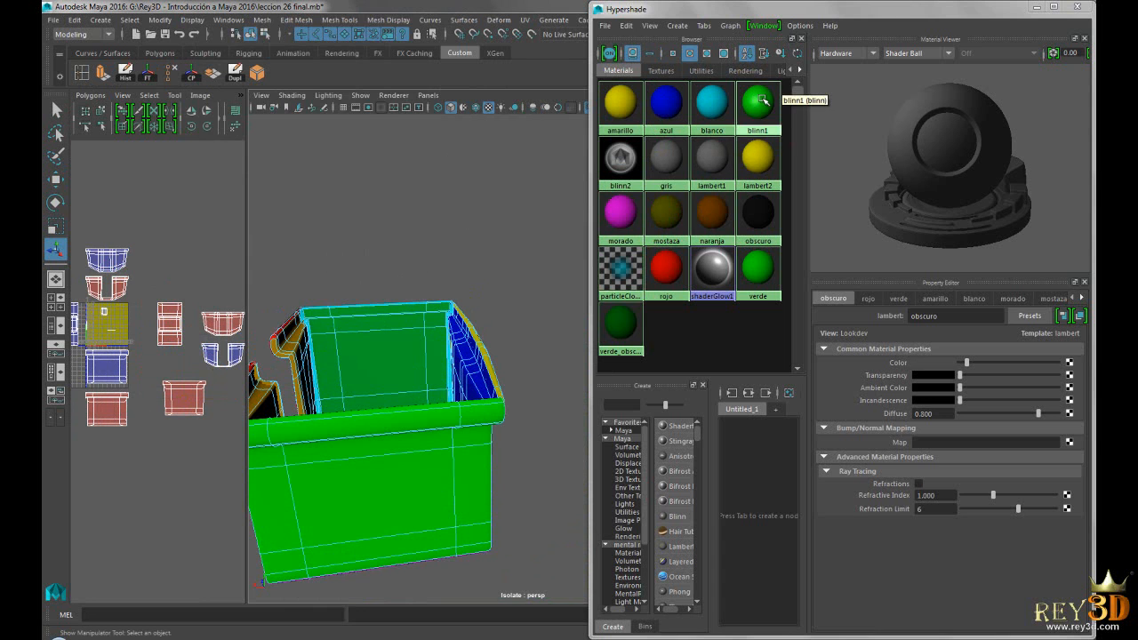
right_click_drag(620, 326, 676, 328)
left_click_drag(308, 234, 384, 214, "alt")
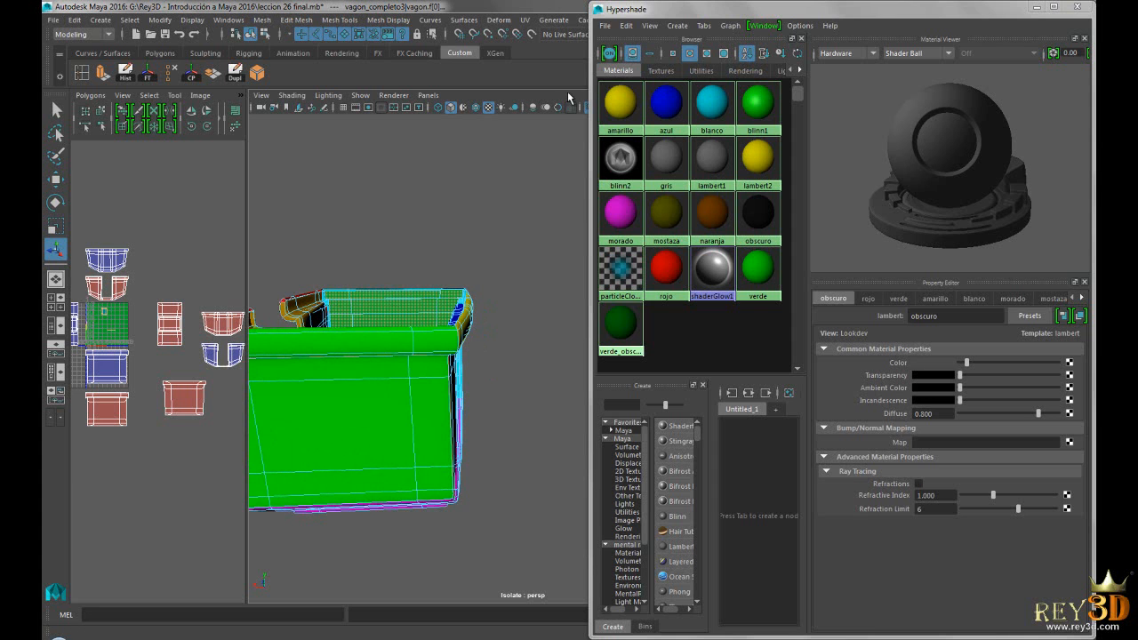
left_click(525, 20)
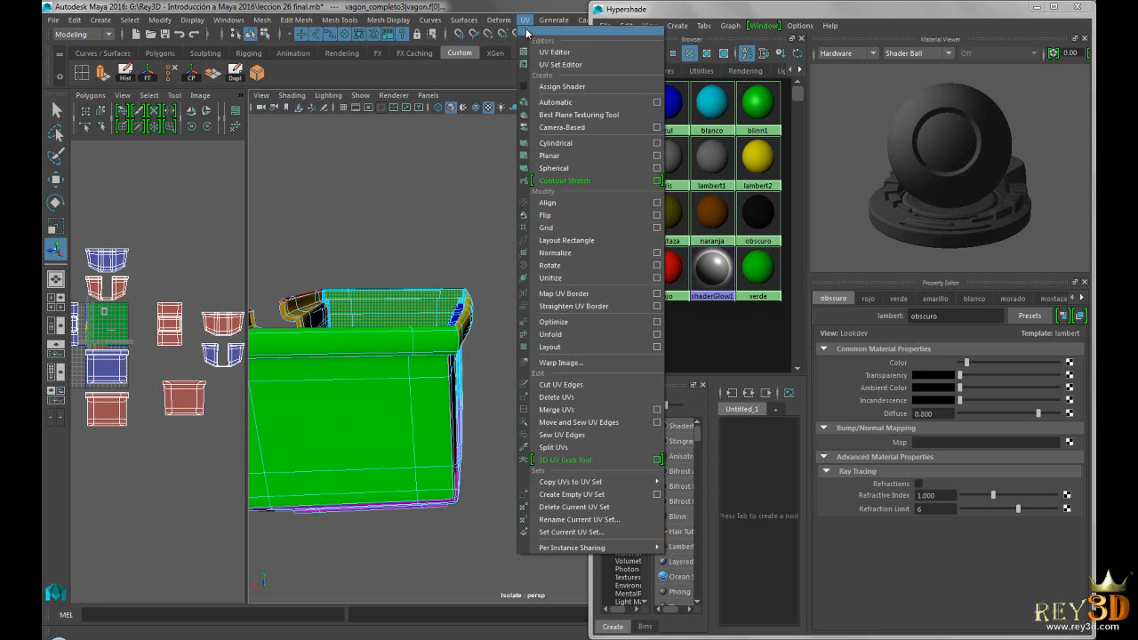
left_click(574, 161)
- Move the dark green faces' UV shell below the mostaza shell and clear the selection
left_click_drag(107, 332, 184, 439)
left_click_drag(334, 331, 439, 196, "alt")
left_click(491, 229)
- Widen the UV editor pane so that it shows more of the shell layout
mouse_move(496, 231)
left_mouse_down("alt")
mouse_move(451, 209)
mouse_move(494, 254)
left_mouse_up("alt")
right_click_drag(202, 268, 192, 267, "alt")
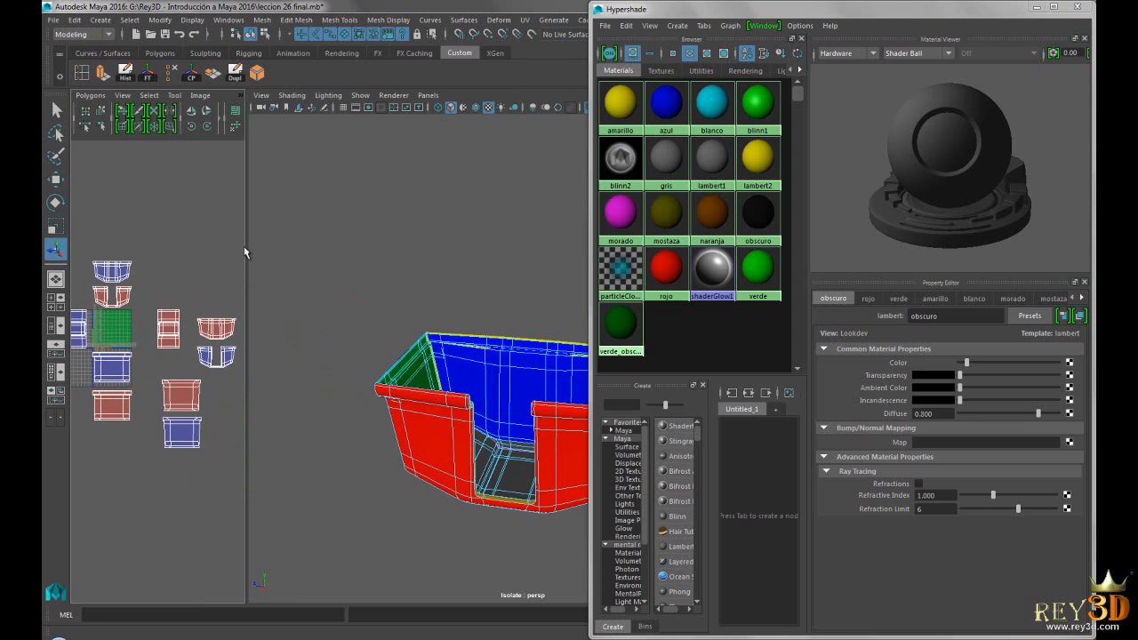
left_click_drag(244, 245, 388, 245)
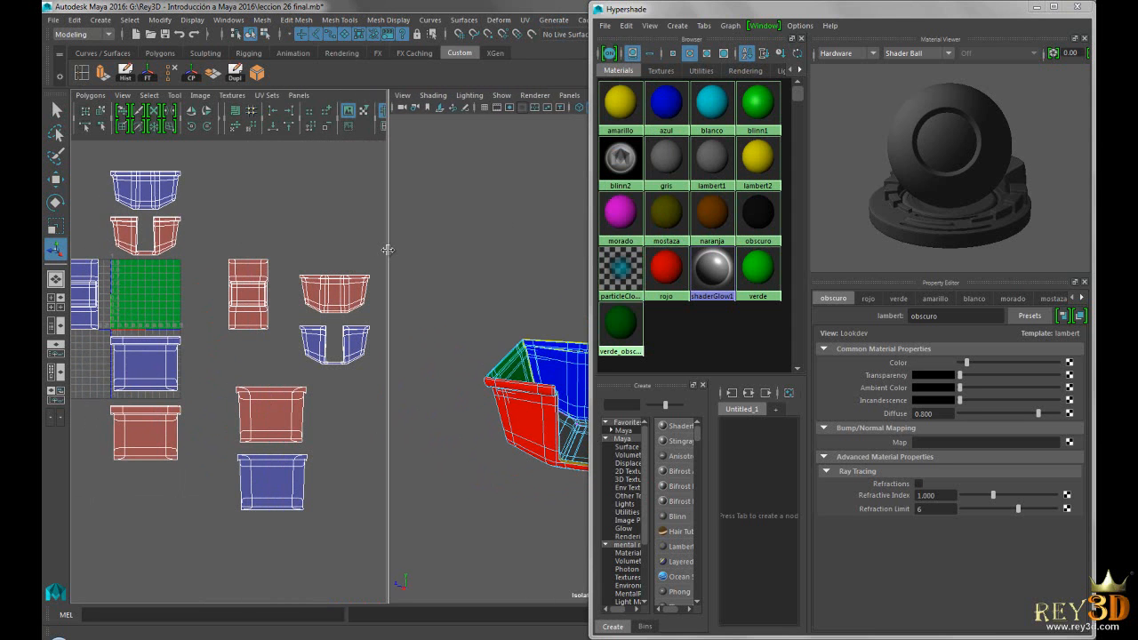
- Close the Hypershade window, widen the UV editor pane, and show the Channel Box in place of the Attribute Editor
left_click(1078, 8)
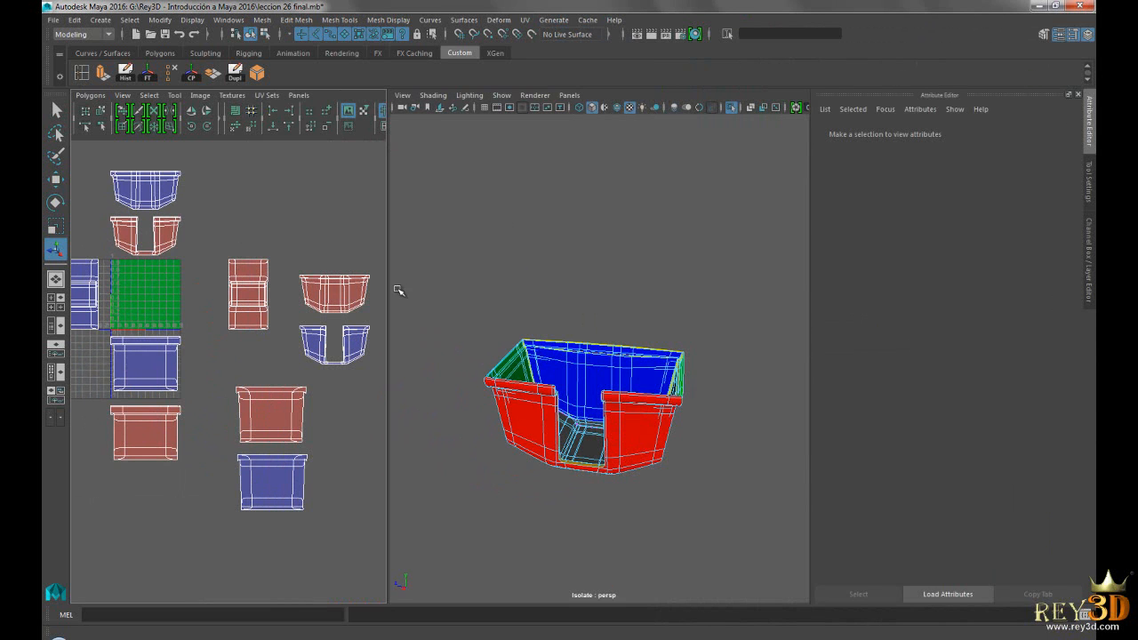
left_click_drag(388, 289, 415, 289)
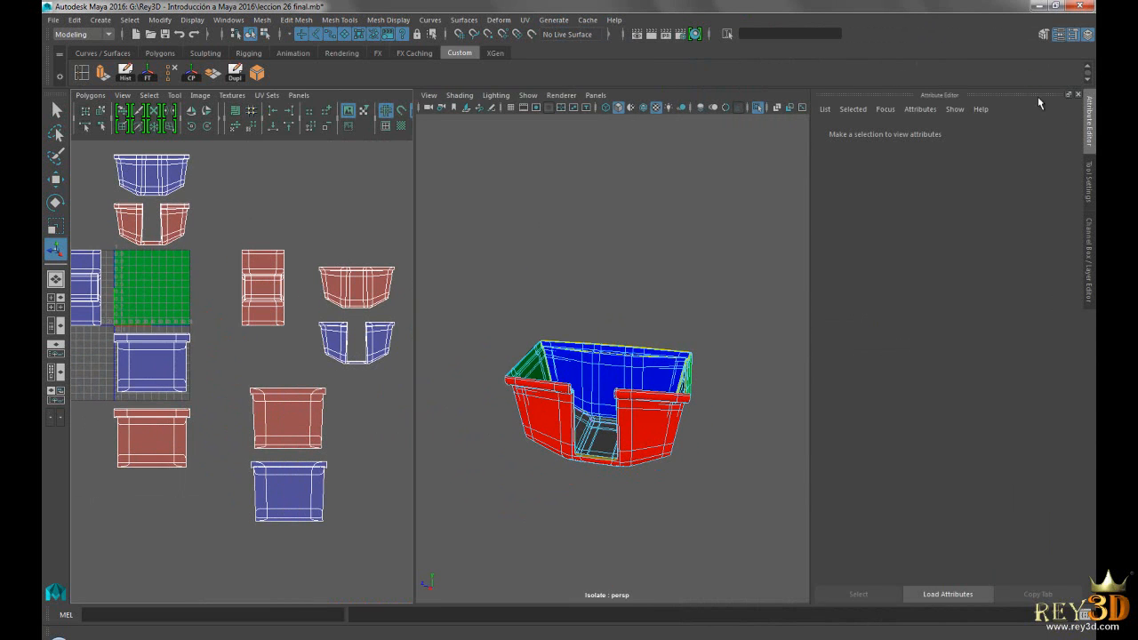
left_click(1088, 37)
left_click_drag(670, 301, 725, 283, "alt")
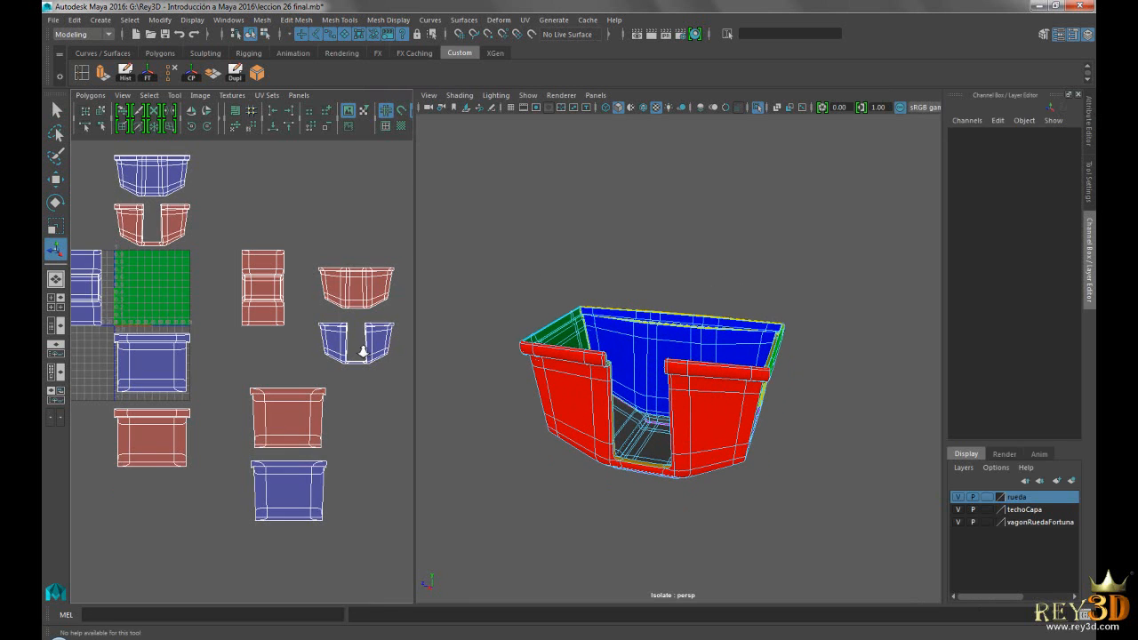
right_click_drag(366, 352, 293, 340, "alt")
middle_click_drag(293, 341, 303, 341, "alt")
right_click_drag(270, 330, 285, 339, "alt")
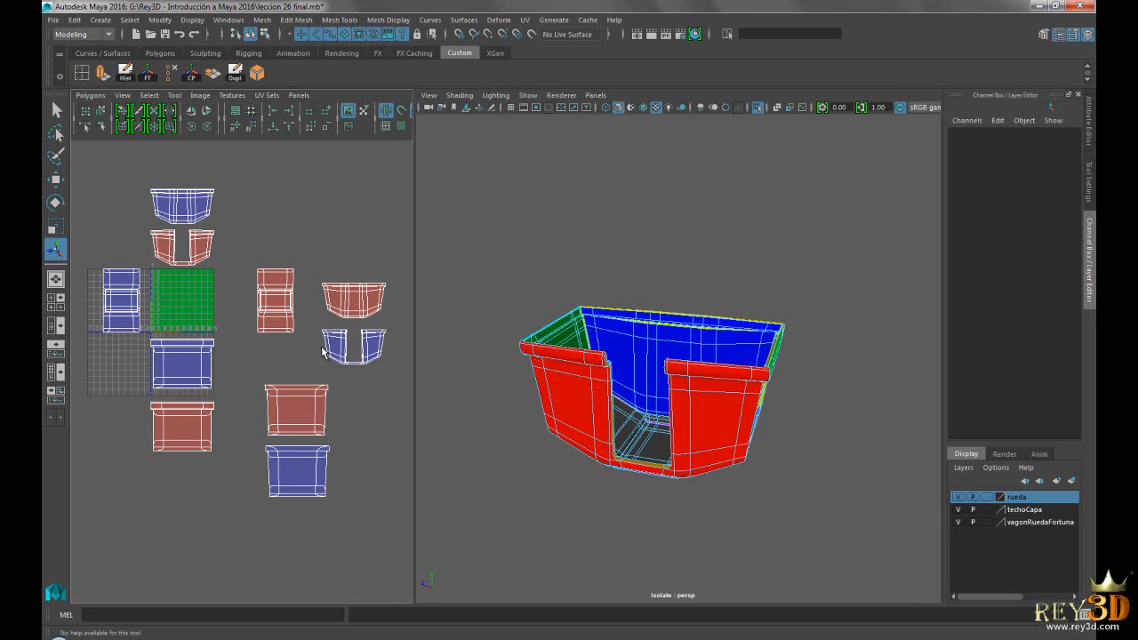
middle_click_drag(318, 311, 334, 336, "alt")
middle_click_drag(323, 322, 347, 332, "alt")
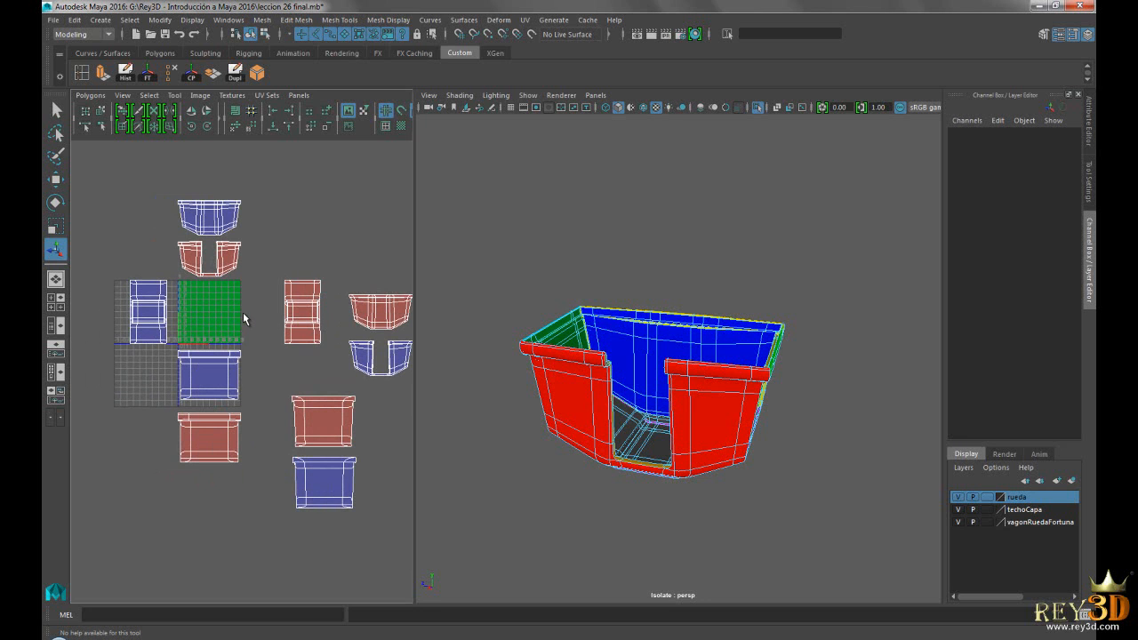
mouse_move(283, 300)
middle_mouse_down("alt")
mouse_move(275, 305)
mouse_move(290, 308)
mouse_move(270, 302)
mouse_move(277, 333)
mouse_move(294, 285)
middle_mouse_up("alt")
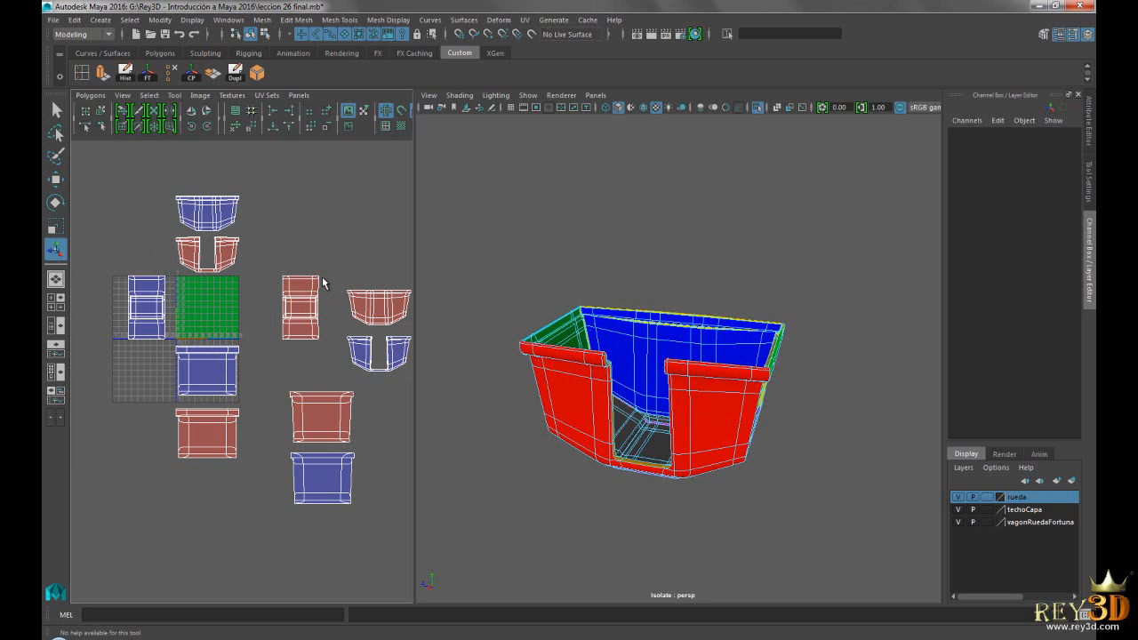
left_click(525, 19)
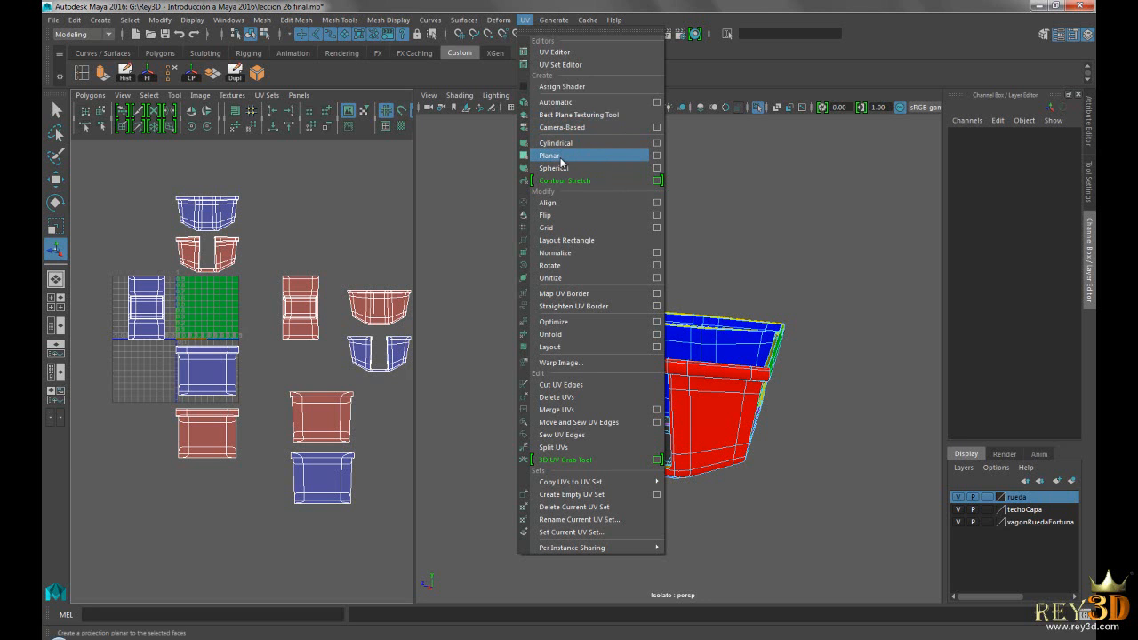
left_click(526, 19)
- Return to object selection mode and select the whole wagon so its UV shells are displayed
left_click_drag(699, 323, 672, 321, "alt")
right_click_drag(681, 321, 731, 268)
left_click(667, 325)
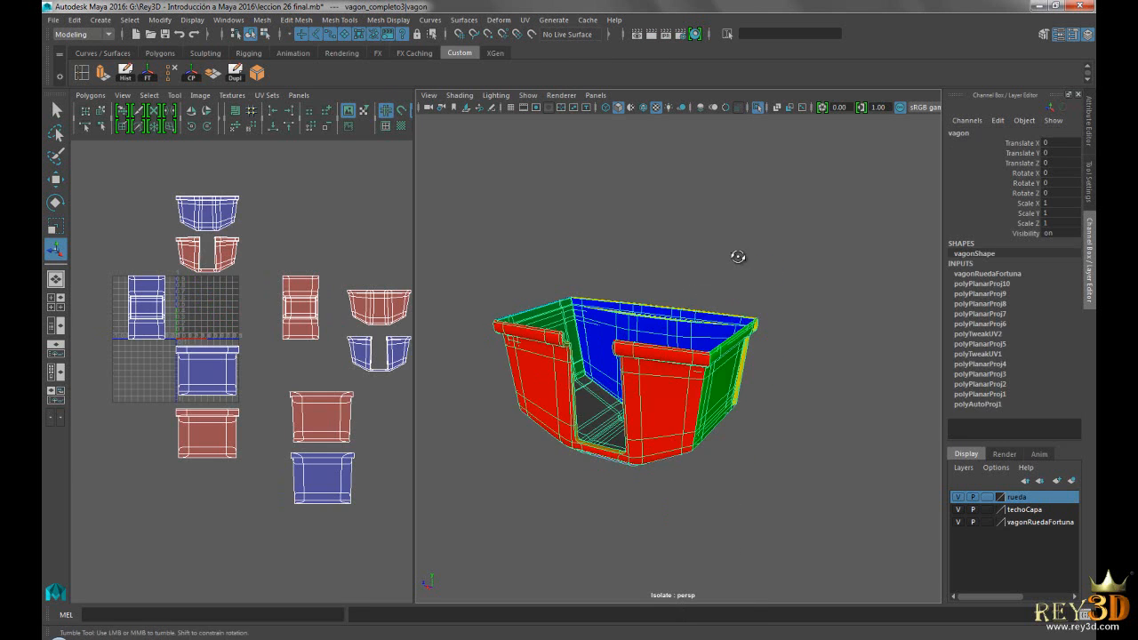
left_click_drag(740, 258, 749, 254, "alt")
middle_click_drag(589, 309, 564, 315, "alt")
middle_click_drag(323, 326, 294, 326, "alt")
mouse_move(297, 234)
middle_mouse_down("alt")
mouse_move(338, 247)
mouse_move(314, 247)
middle_mouse_up("alt")
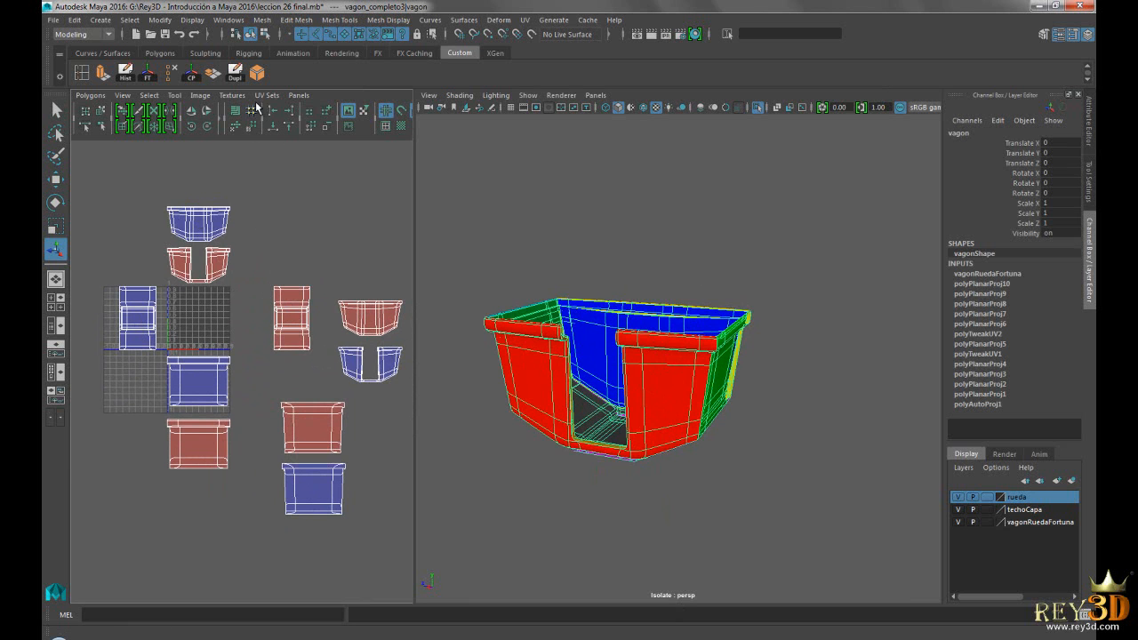
- Turn Shade UVs off and back on in the UV editor to compare the shell display
left_click(203, 96)
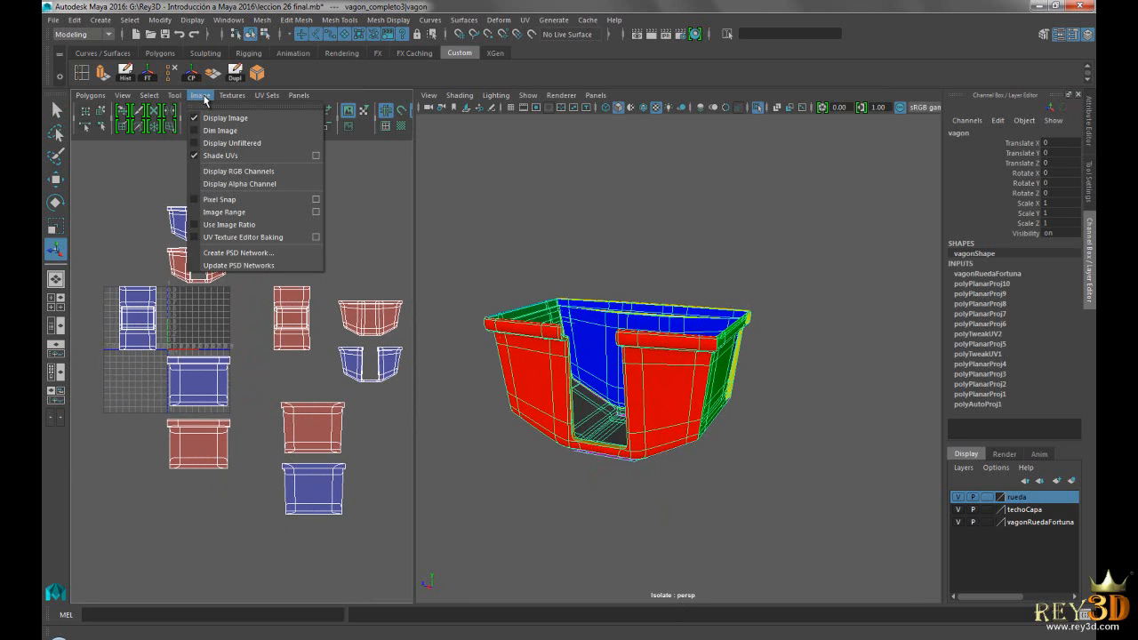
left_click(236, 156)
mouse_move(293, 260)
middle_mouse_down("alt")
mouse_move(290, 284)
mouse_move(287, 267)
middle_mouse_up("alt")
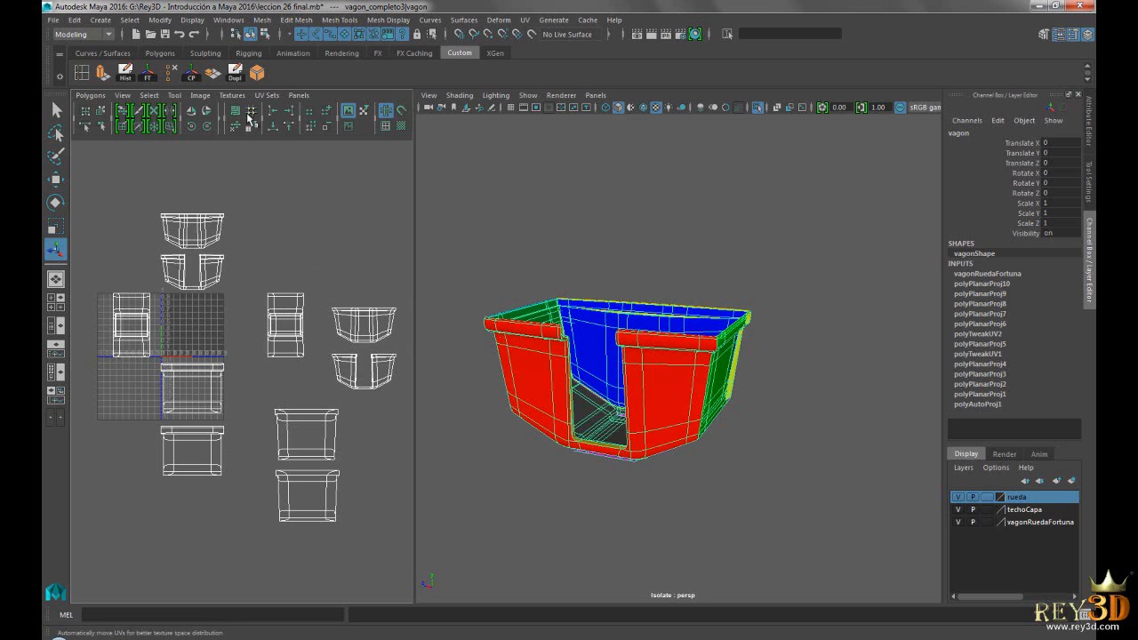
left_click(200, 95)
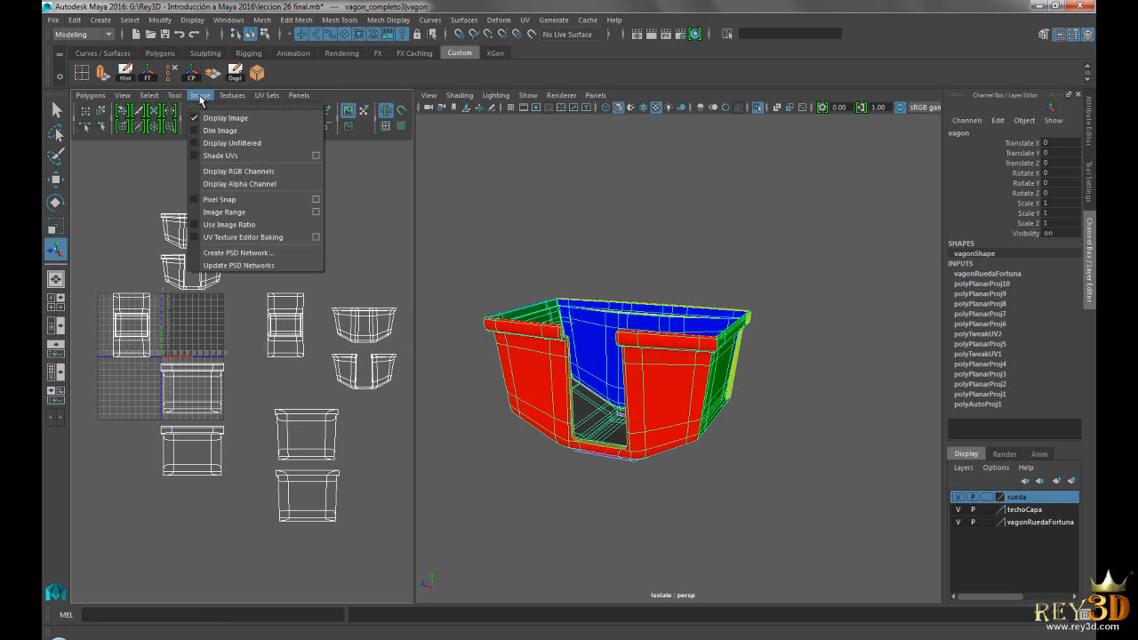
left_click(233, 156)
middle_click_drag(289, 361, 287, 338, "alt")
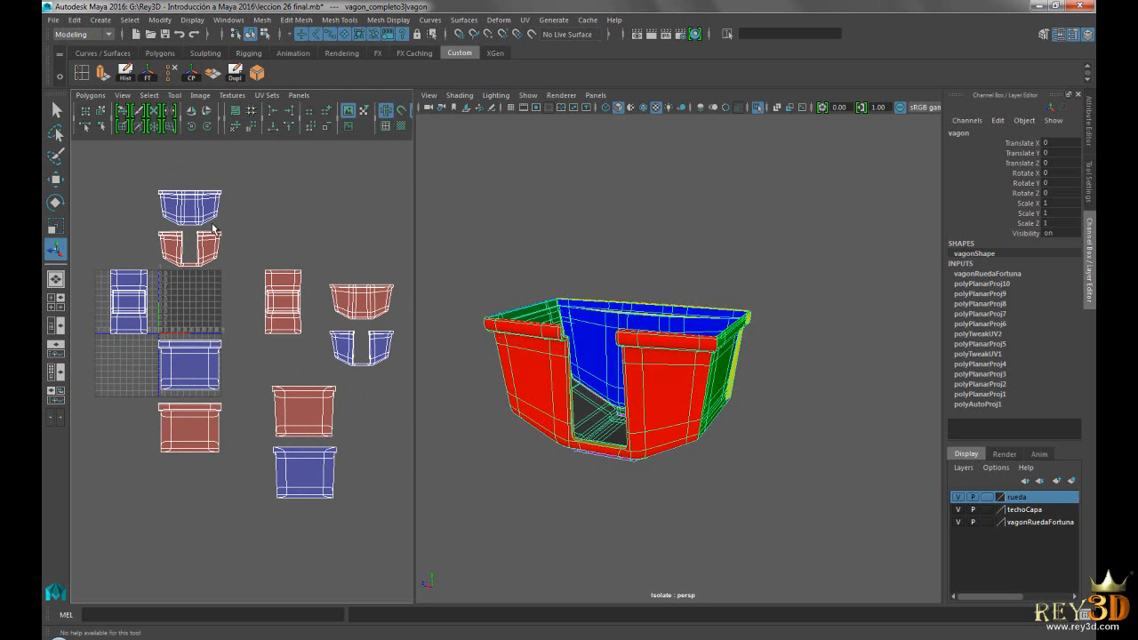
- Switch to UV component mode, select all of the wagon's UVs with the Move tool, and clear the selection
middle_click_drag(329, 318, 277, 342, "alt")
middle_click_drag(218, 309, 258, 301, "alt")
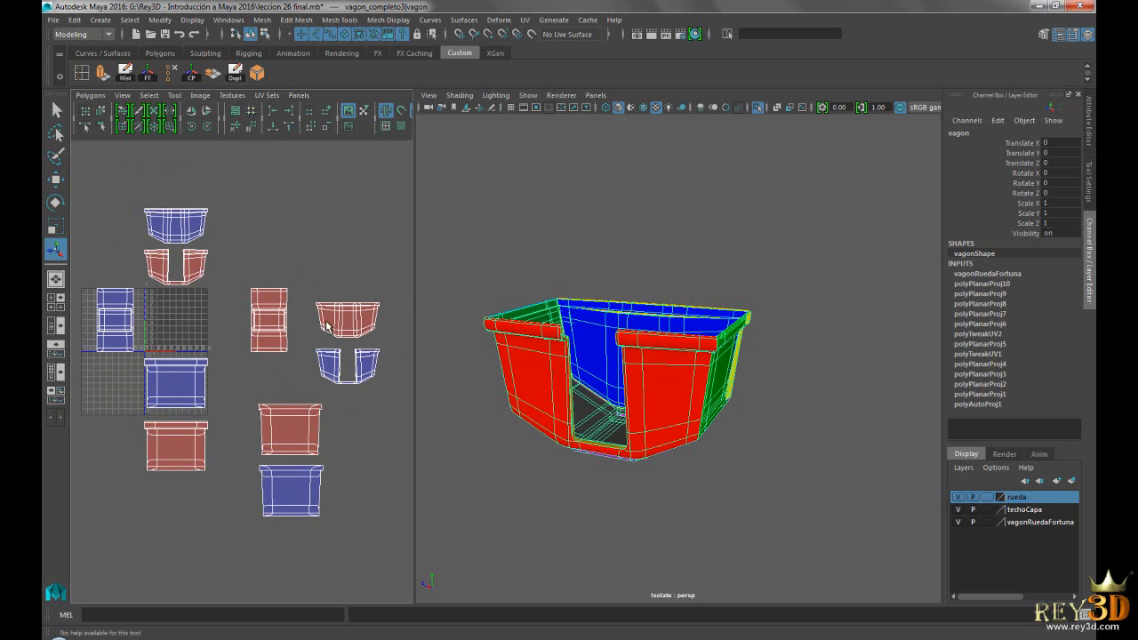
middle_click_drag(242, 329, 280, 273, "alt")
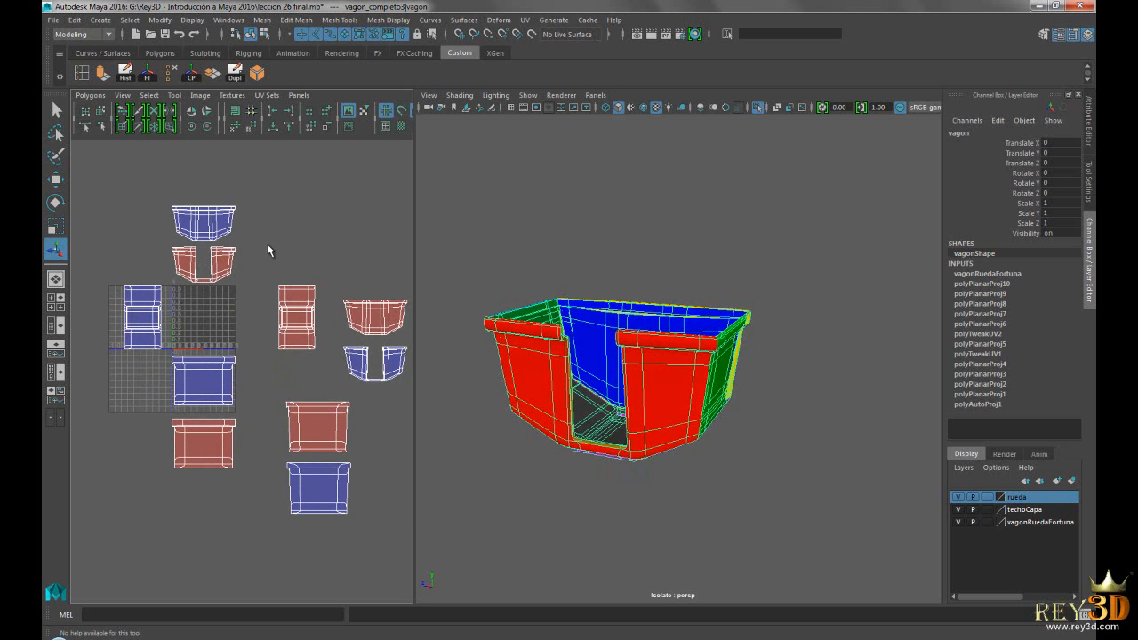
right_click(269, 250)
right_click_drag(270, 250, 323, 247)
mouse_move(310, 268)
middle_mouse_down("alt")
mouse_move(295, 246)
mouse_move(317, 257)
middle_mouse_up("alt")
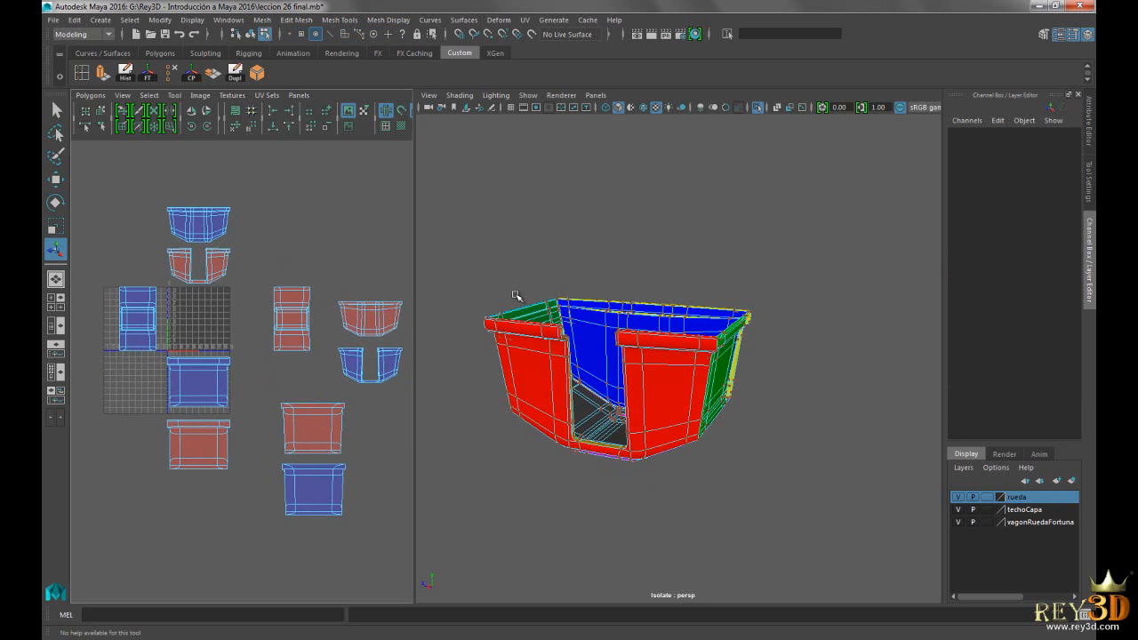
left_click_drag(460, 265, 803, 502)
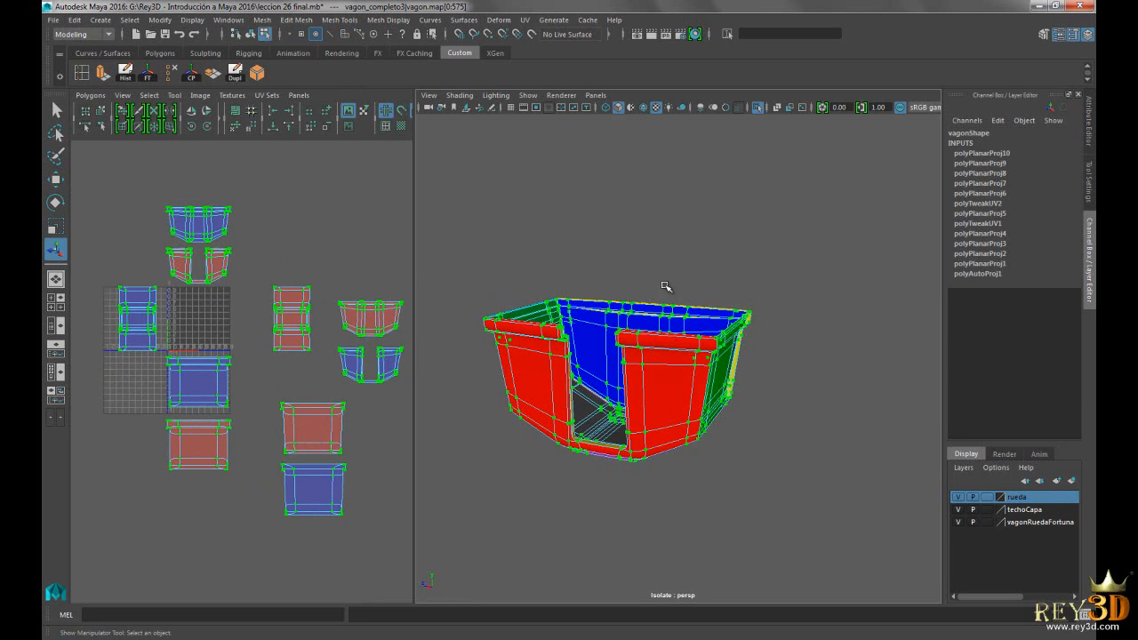
left_click(56, 180)
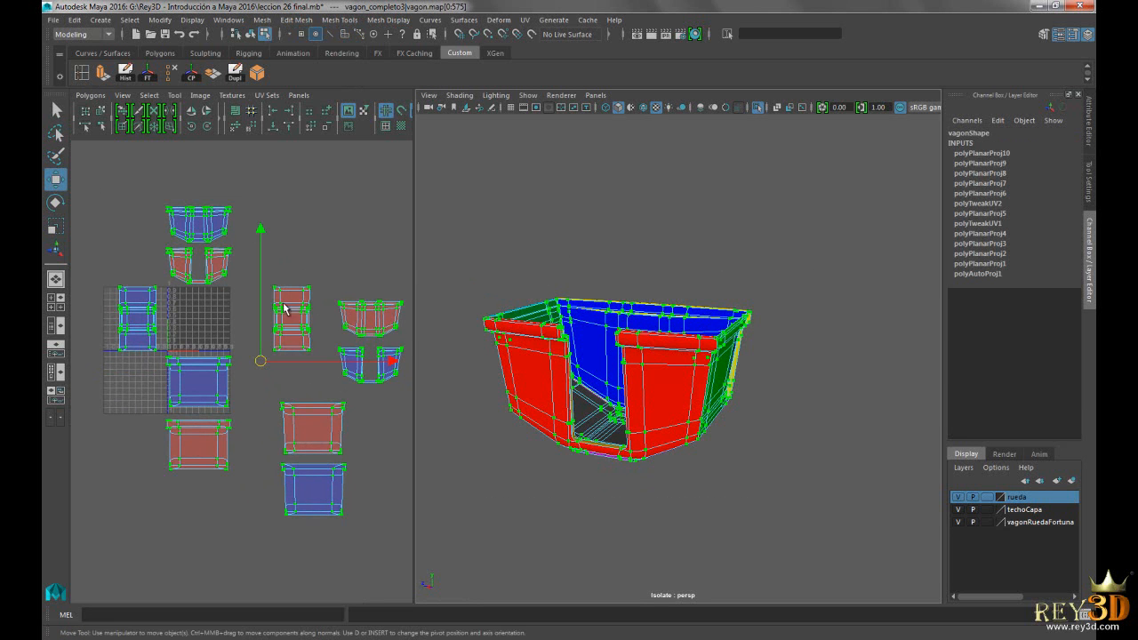
left_click(328, 238)
middle_click_drag(349, 260, 321, 271, "alt")
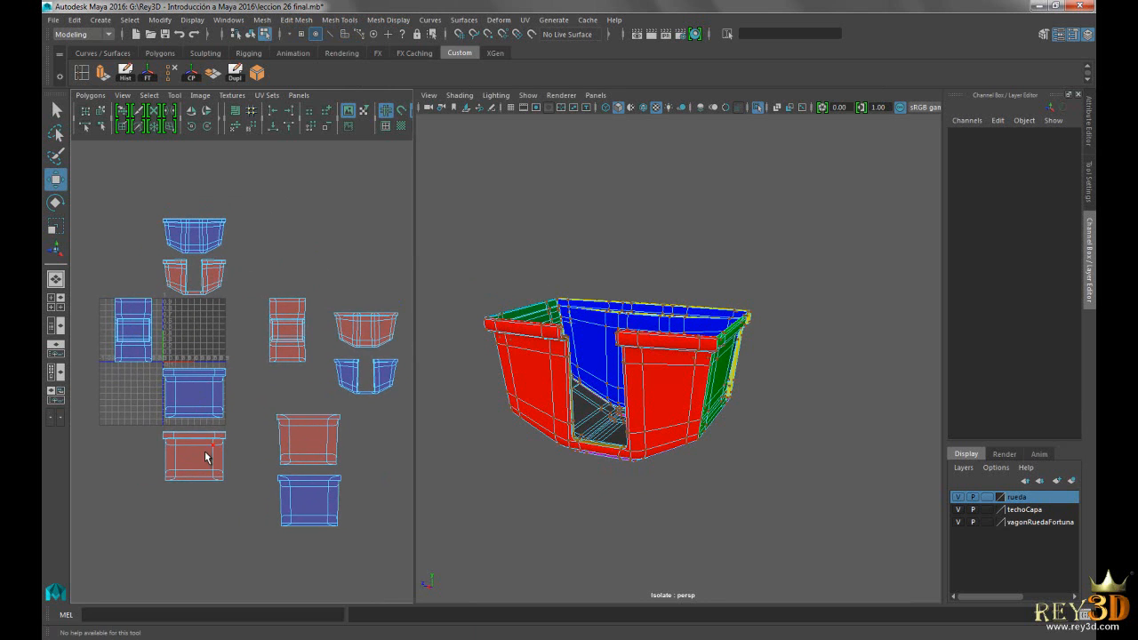
- Box-select every UV of the narrow red-shaded floor shell and clear the selection
left_click_drag(259, 286, 328, 384)
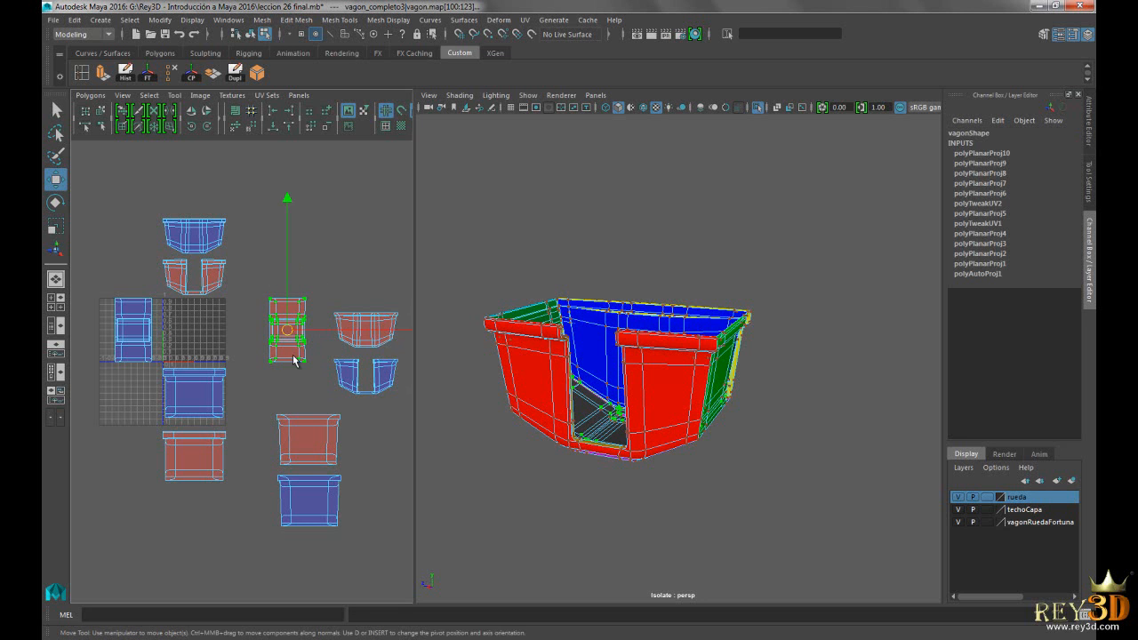
middle_click_drag(334, 281, 331, 287, "alt")
left_click(241, 280)
middle_click_drag(243, 271, 247, 275, "alt")
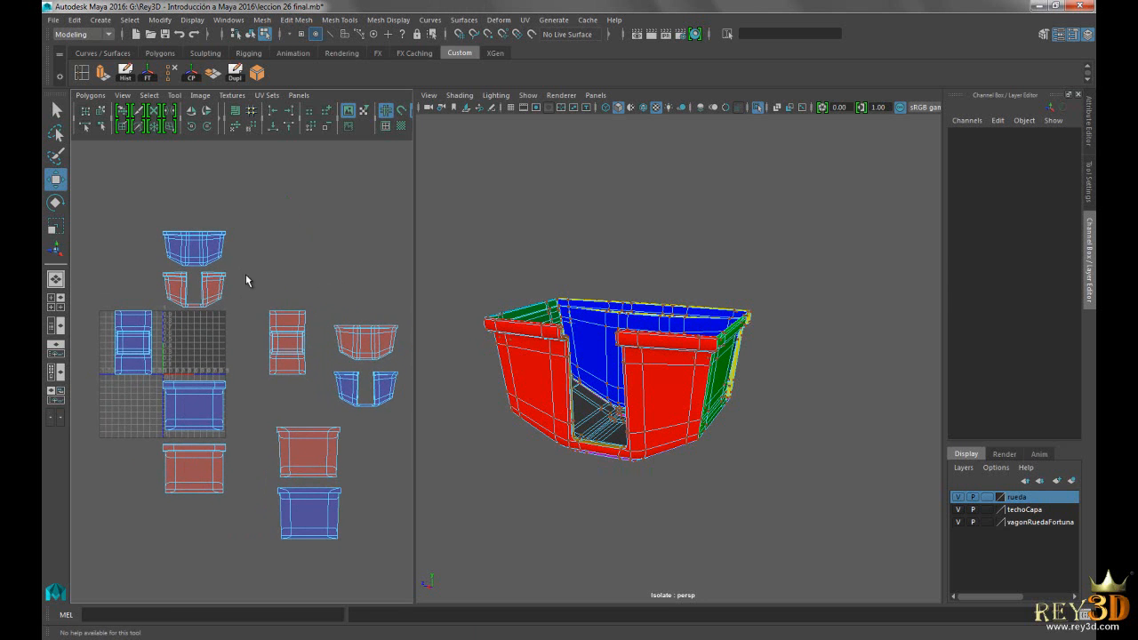
- Extend a single corner UV of the narrow red-shaded shell to its whole shell with Select Shell, and clear the selection
left_click(305, 315)
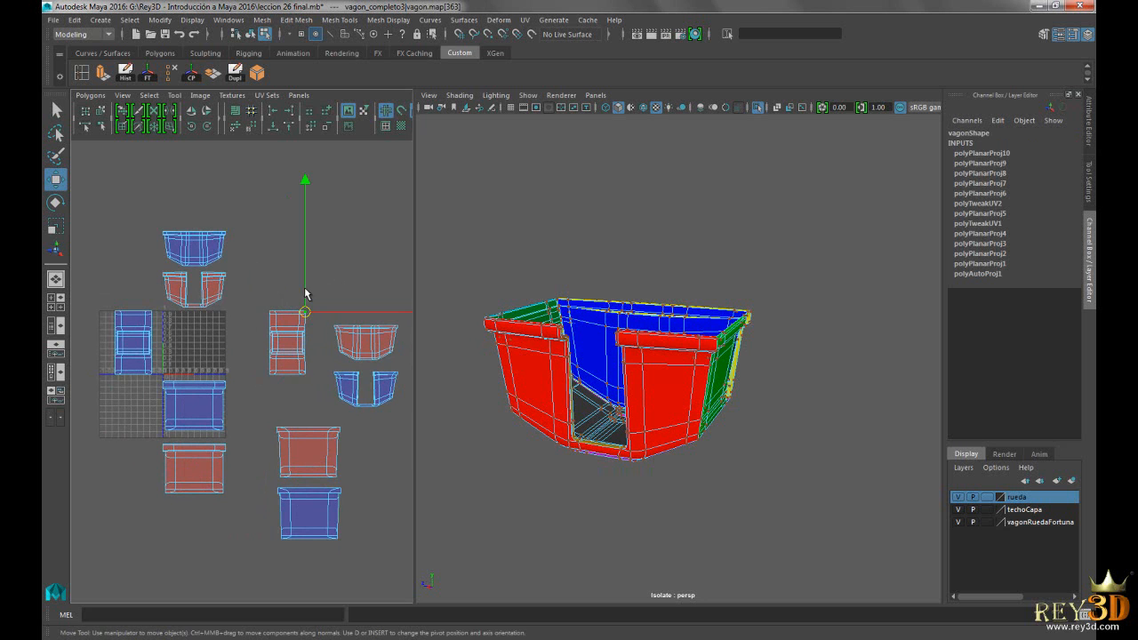
left_click(153, 97)
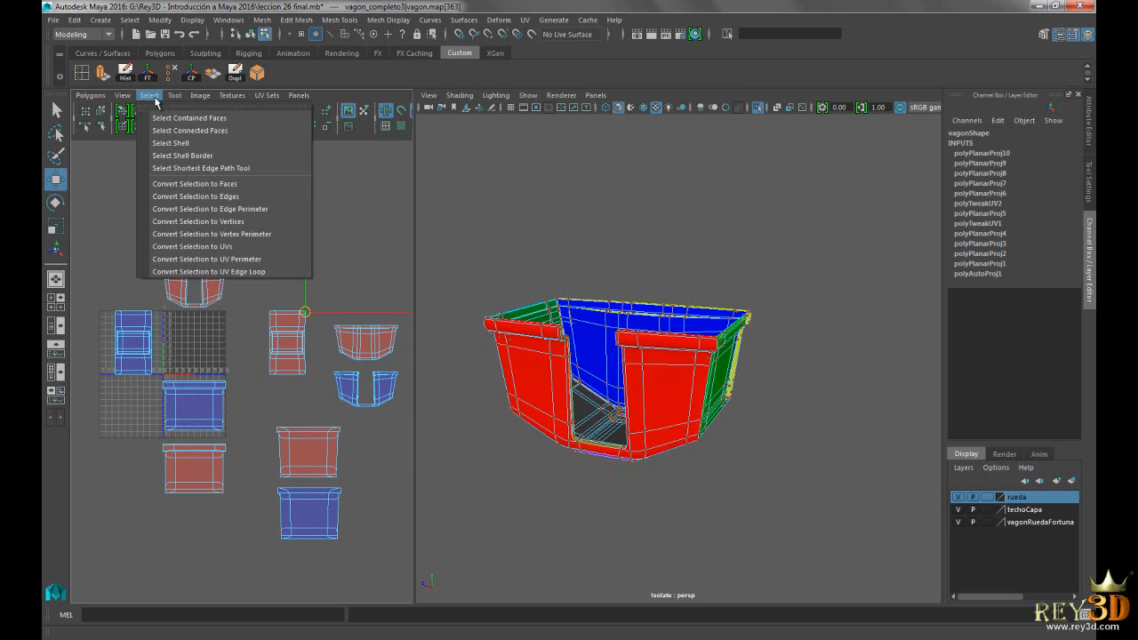
left_click(206, 143)
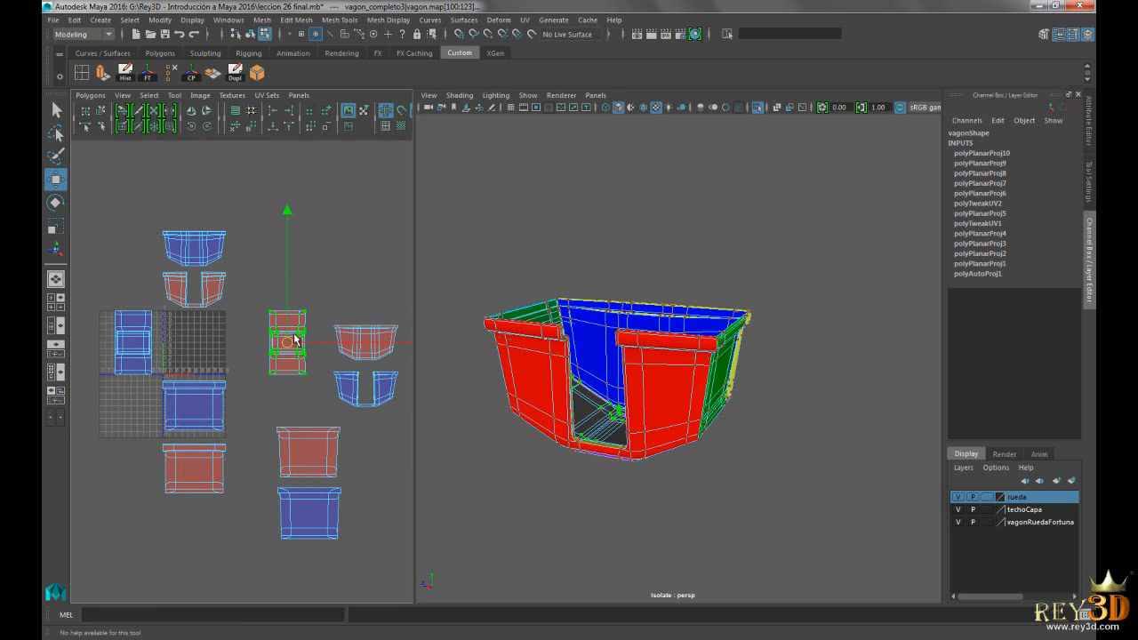
middle_click_drag(246, 352, 264, 356, "alt")
left_click(234, 307)
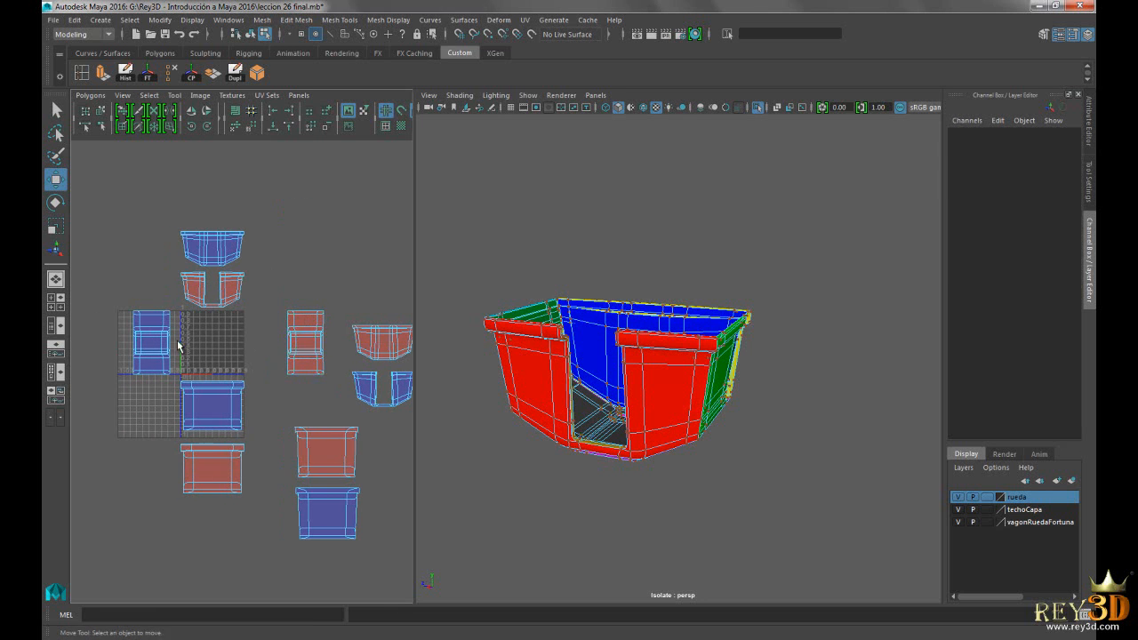
- Pick a corner UV of the narrow blue-shaded shell, expand it with Select Shell, and clear the selection
left_click_drag(109, 300, 181, 405)
left_click(203, 313)
left_click(167, 314)
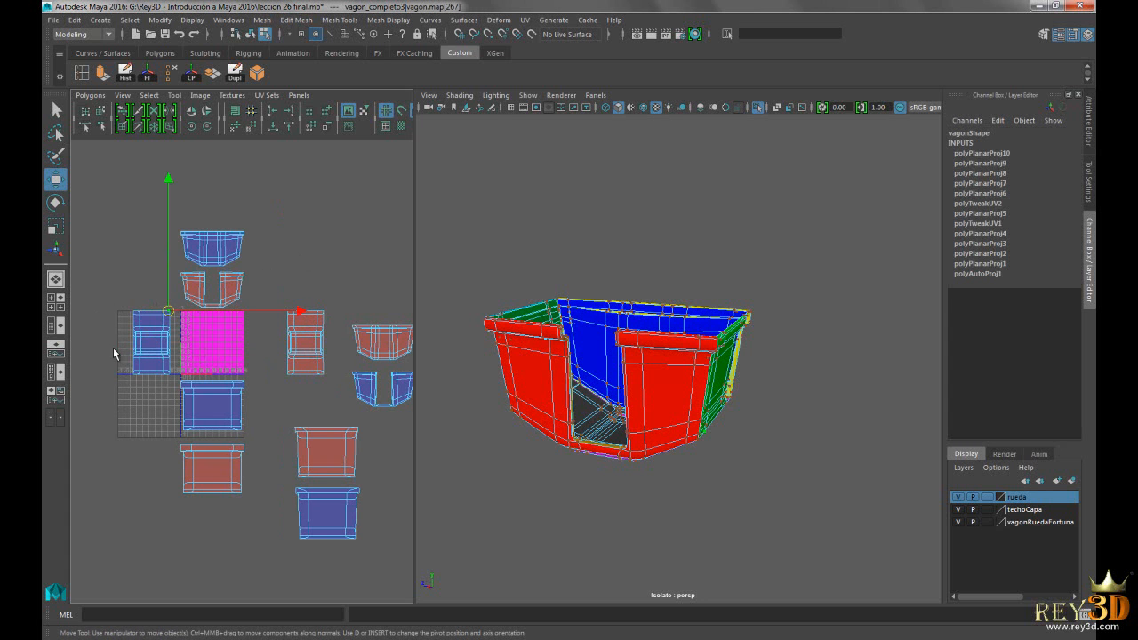
left_click(149, 95)
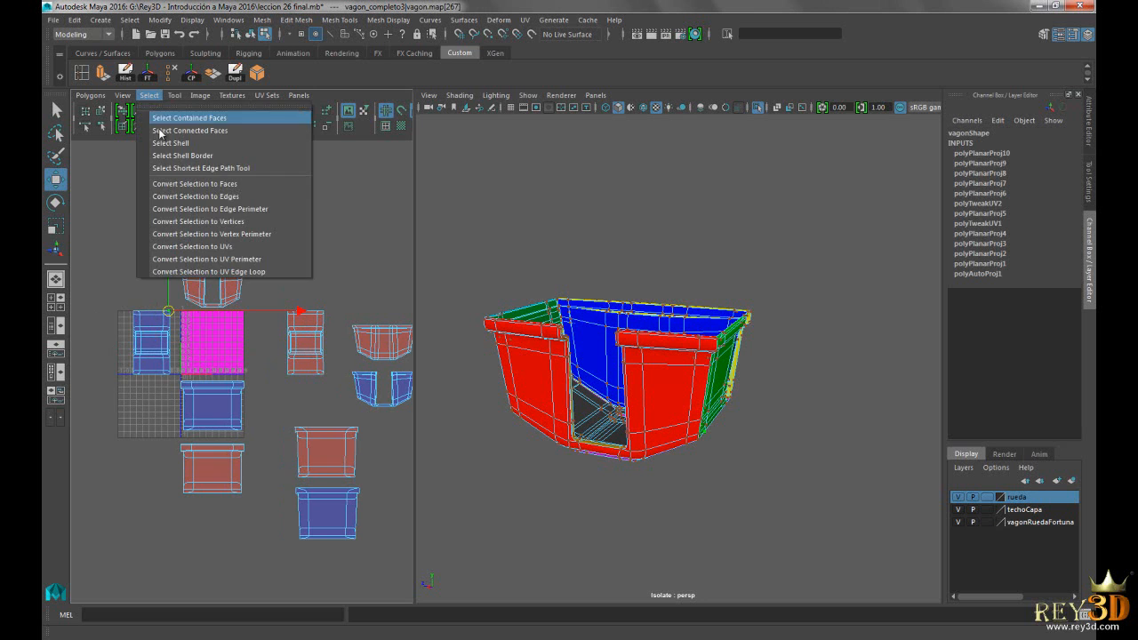
left_click(181, 146)
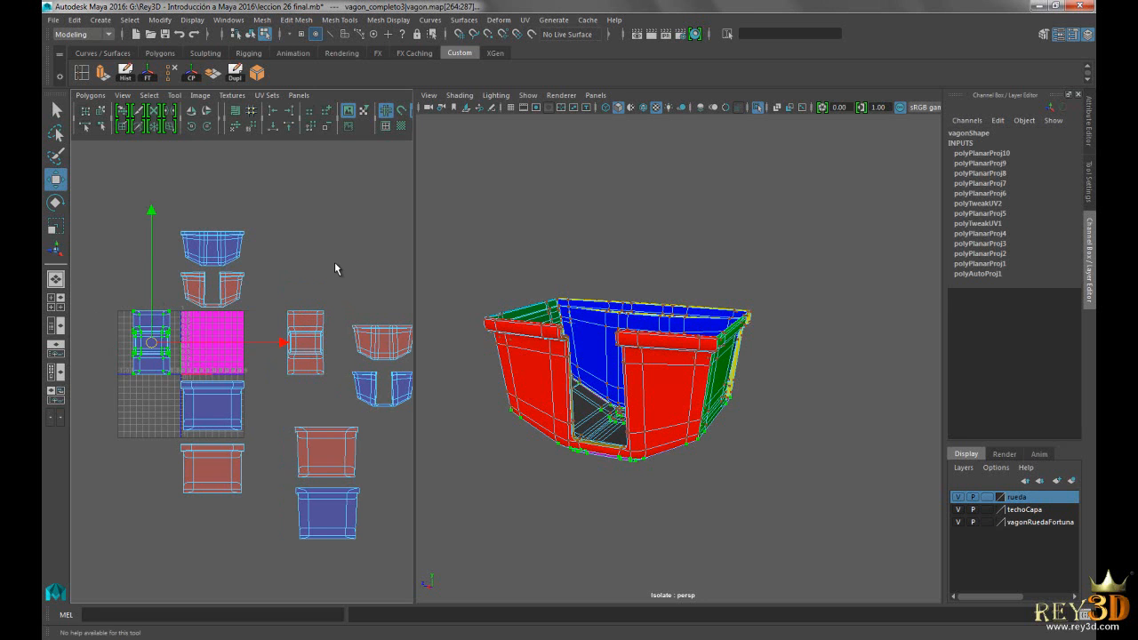
left_click(335, 265)
- Box-select a few UVs of the narrow blue-shaded shell, expand them to the full shell, and deselect everything
left_click_drag(113, 299, 148, 341)
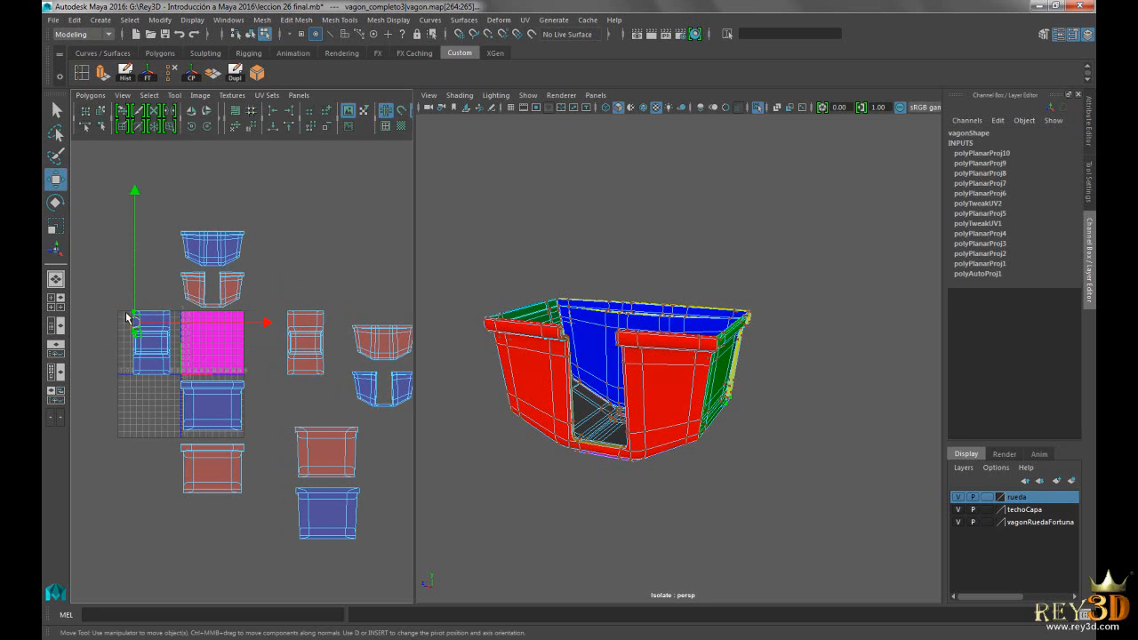
left_click(149, 95)
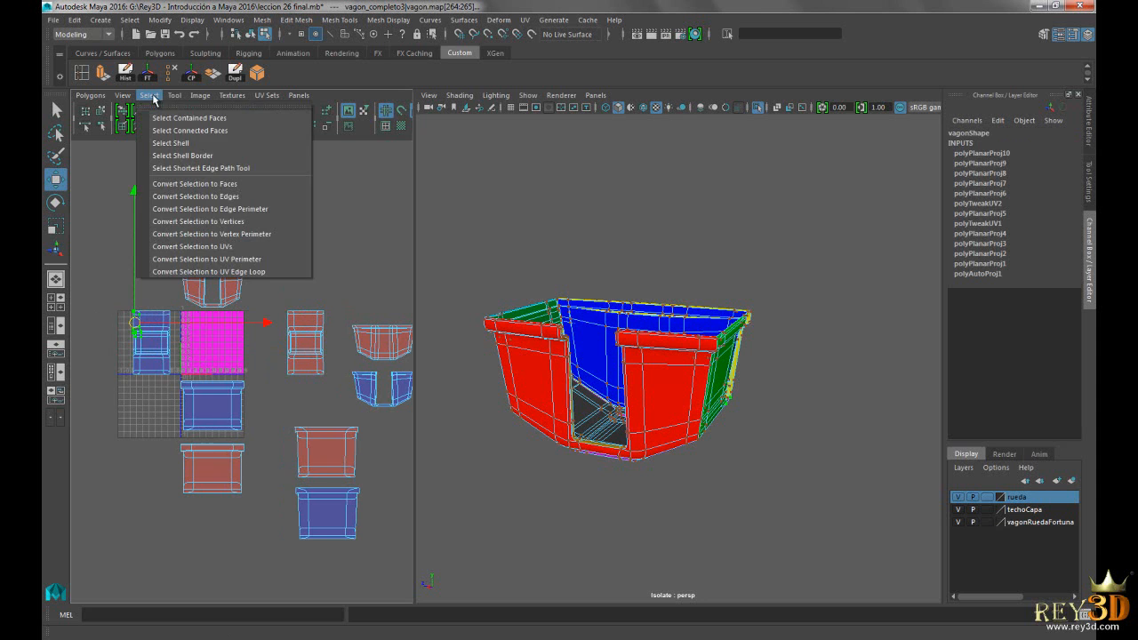
left_click(166, 144)
left_click(299, 272)
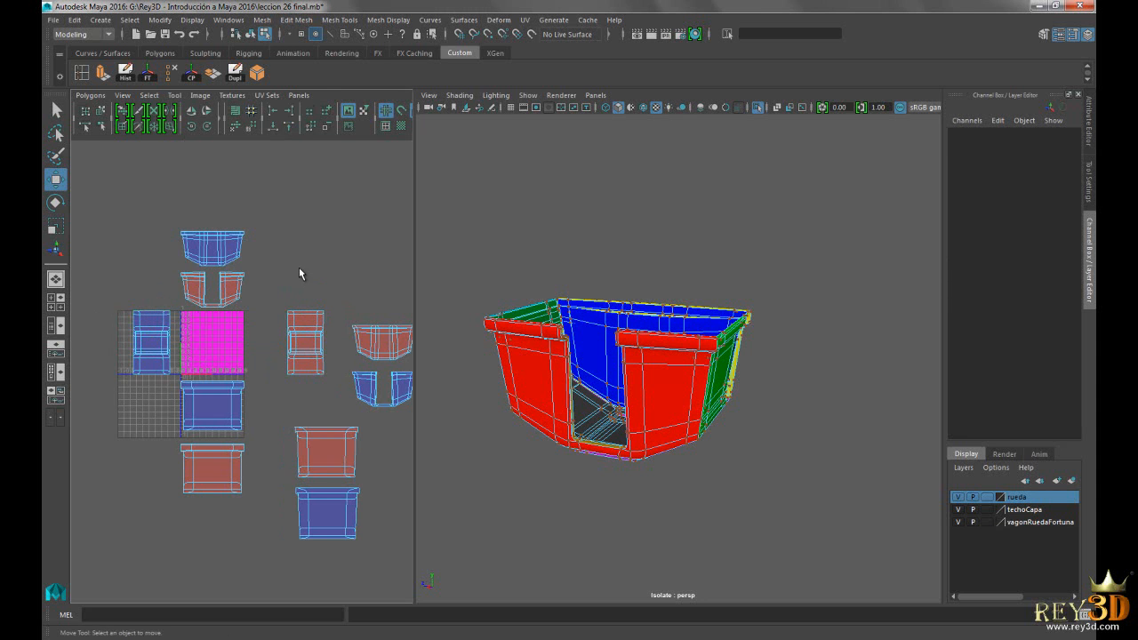
middle_click_drag(294, 270, 289, 273, "alt")
- Hide the background texture image in the UV editor and show it again with Display Image
left_click(200, 96)
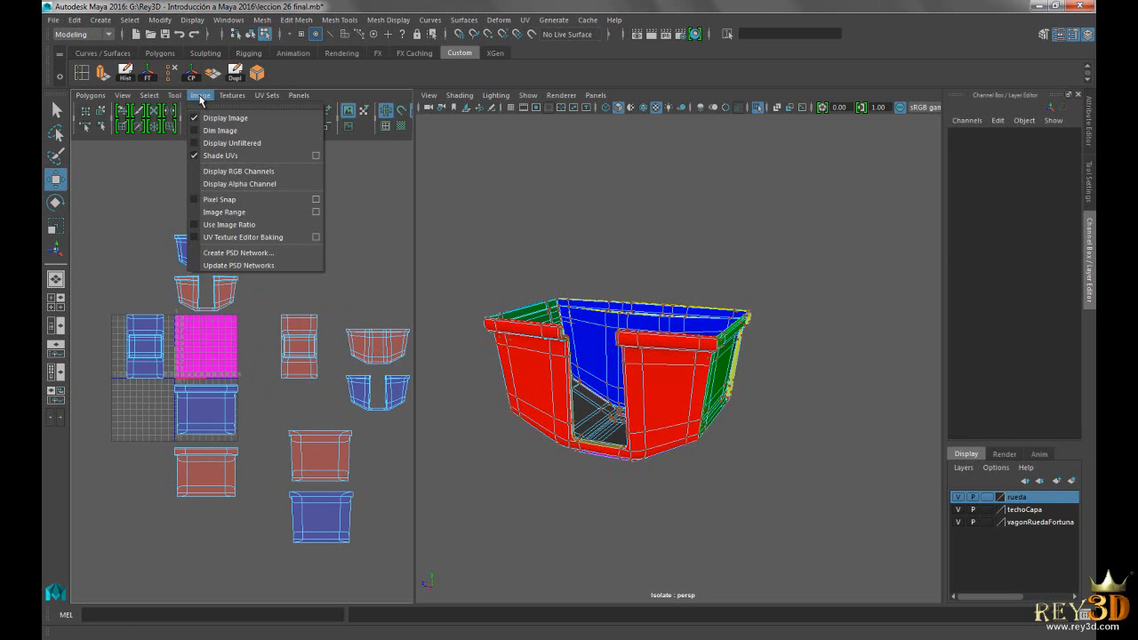
left_click(228, 119)
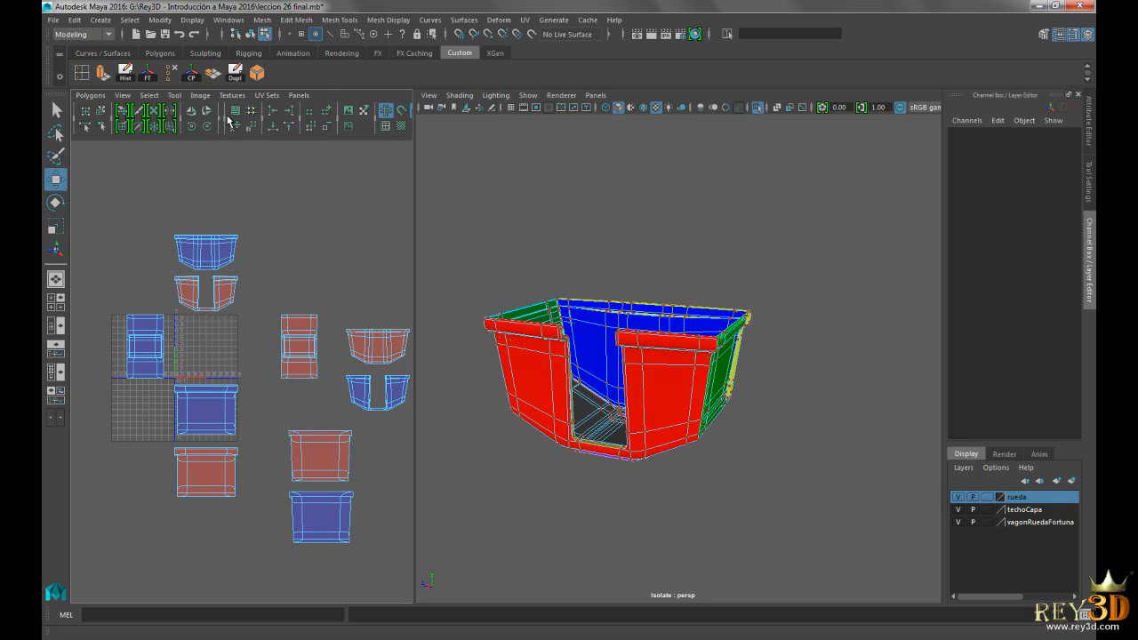
left_click(200, 95)
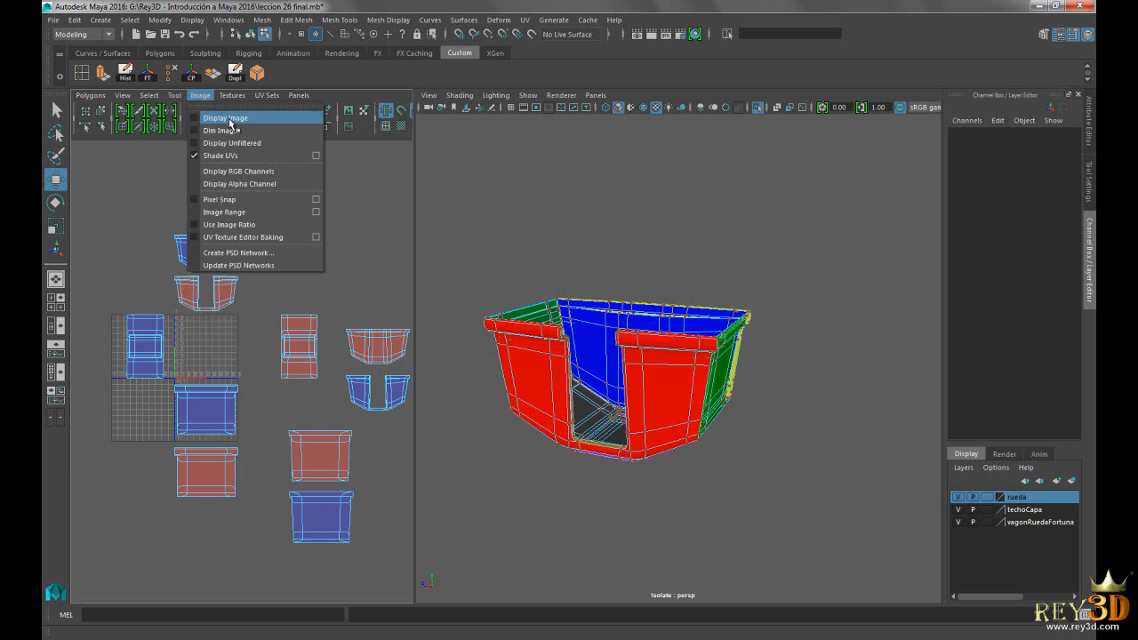
left_click(229, 119)
- Turn off Display Image so the UV shells are shown without the magenta texture
left_click(201, 95)
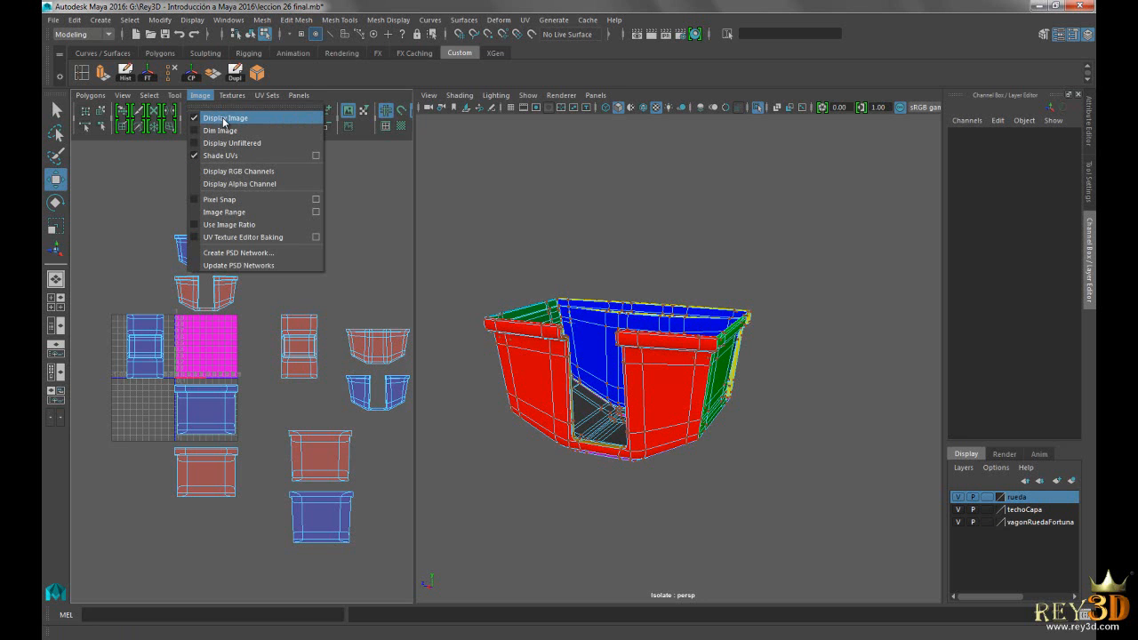
left_click(224, 120)
left_click(200, 96)
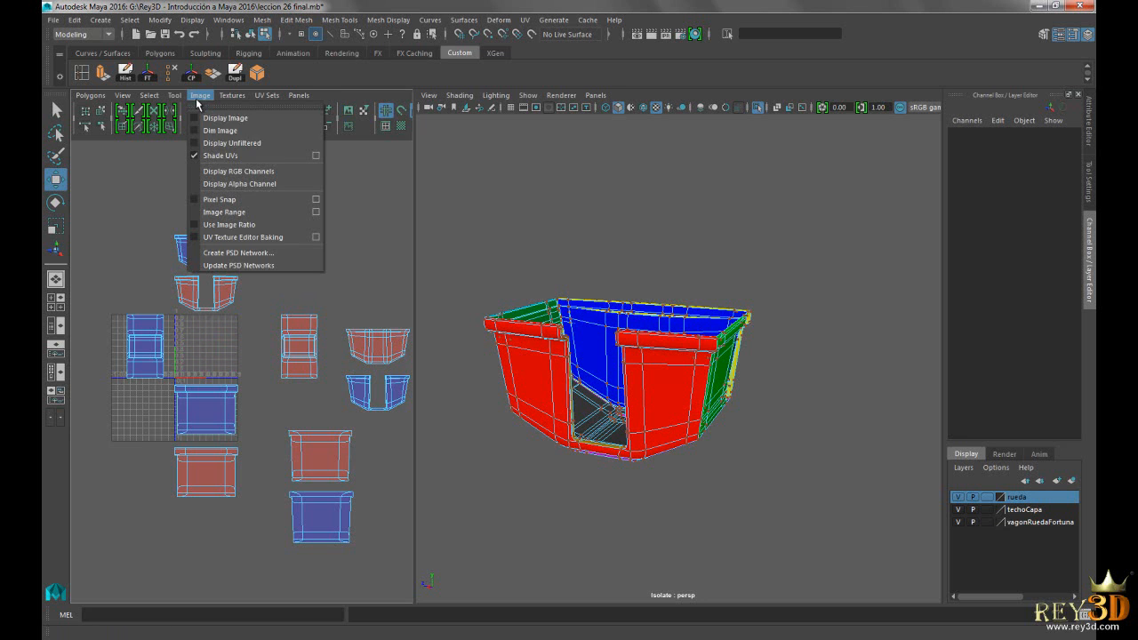
left_click(202, 99)
- Box-select the narrow red-shaded floor shell and flip its UVs in the U direction
mouse_move(293, 305)
middle_mouse_down("alt")
mouse_move(243, 299)
mouse_move(273, 301)
middle_mouse_up("alt")
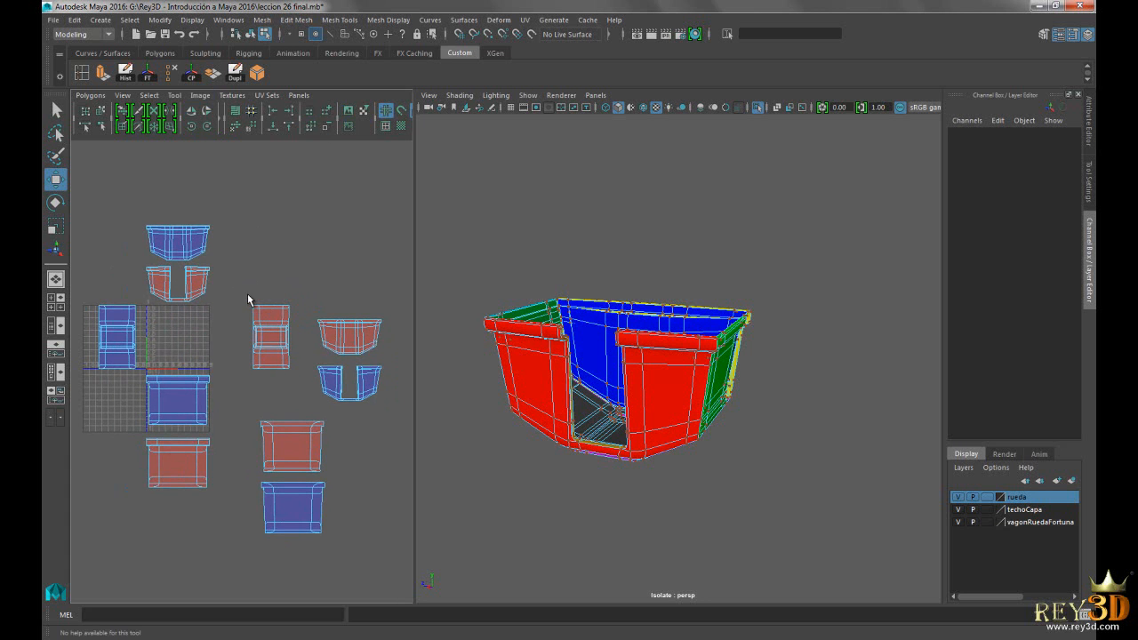
left_click_drag(242, 287, 302, 394)
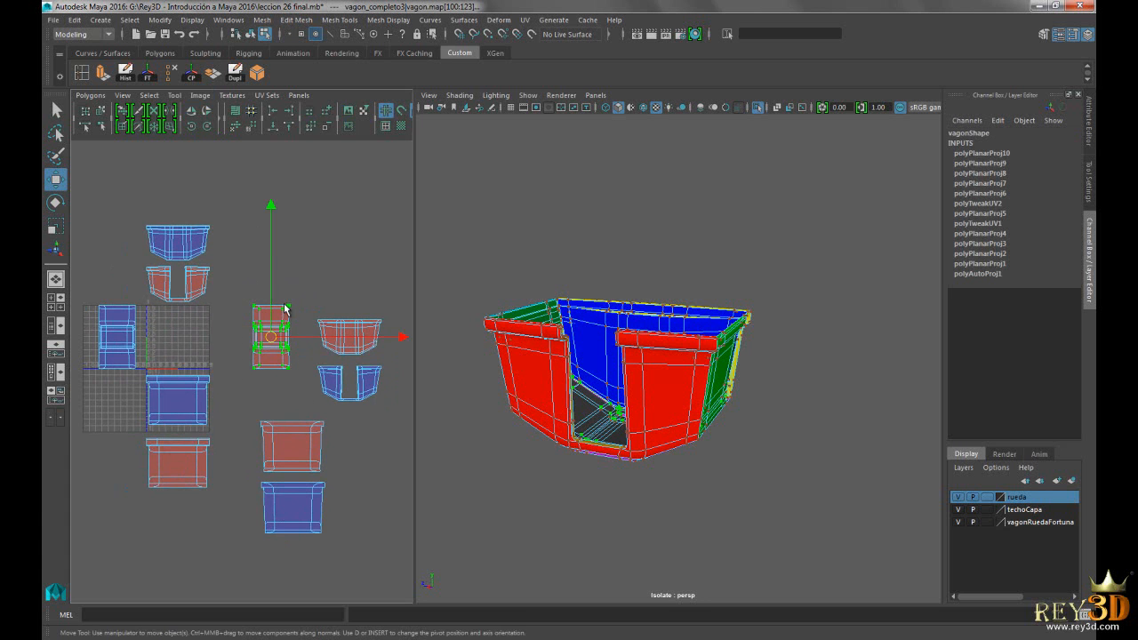
mouse_move(321, 299)
middle_mouse_down("alt")
mouse_move(312, 293)
mouse_move(320, 300)
middle_mouse_up("alt")
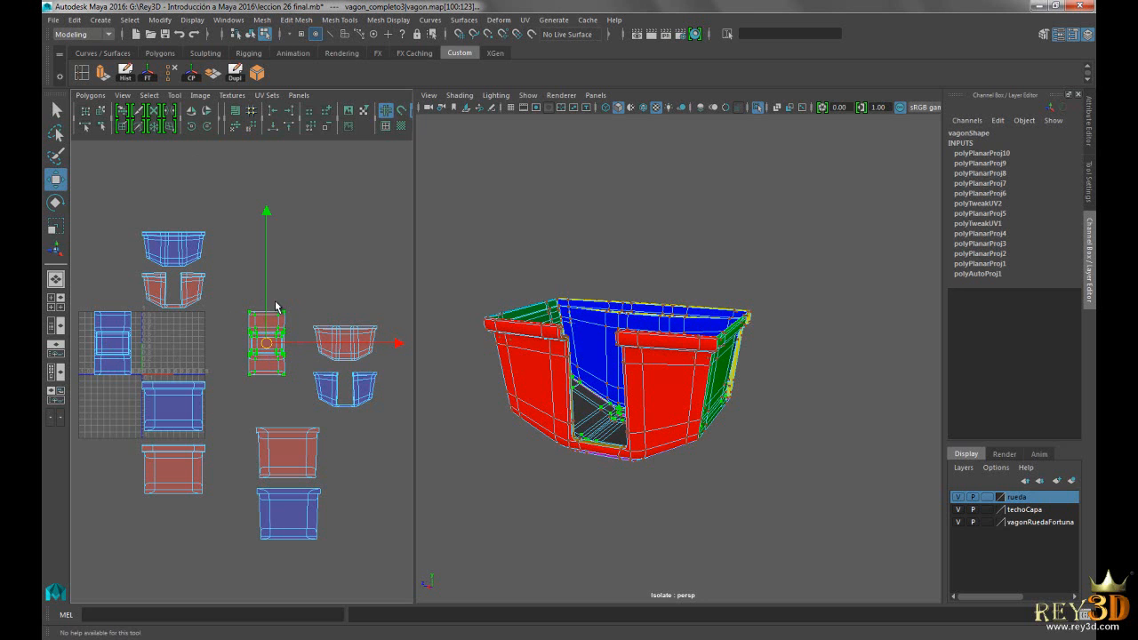
left_click(190, 115)
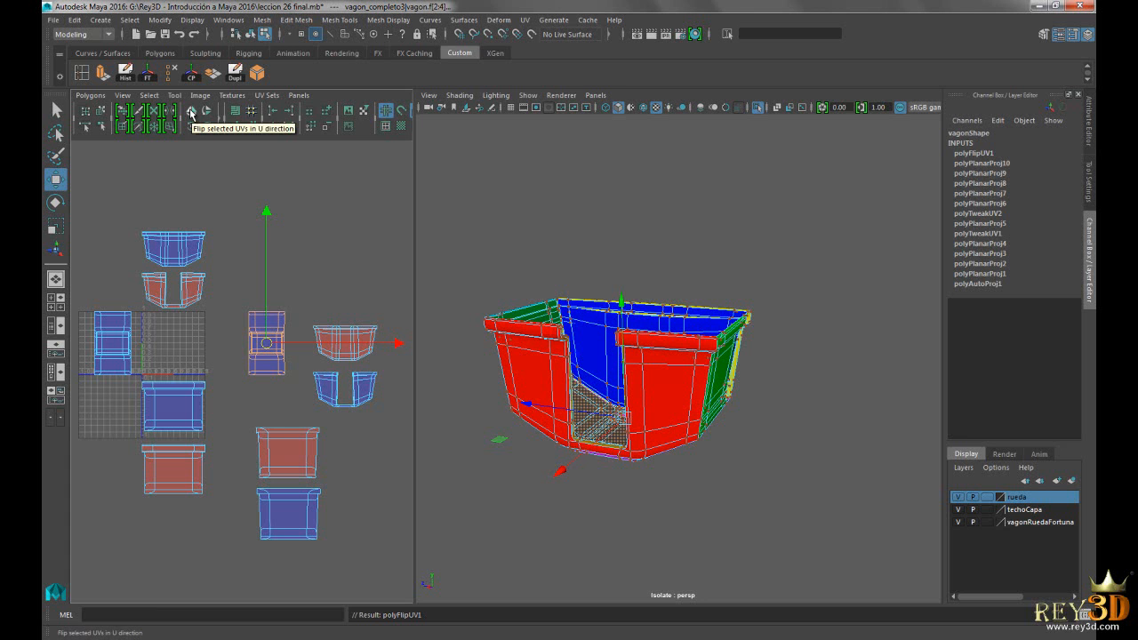
- Pick a corner UV of the notched red-shaded shell above the grid, expand it with Select Shell, and flip it in U
middle_click_drag(244, 307, 248, 307, "alt")
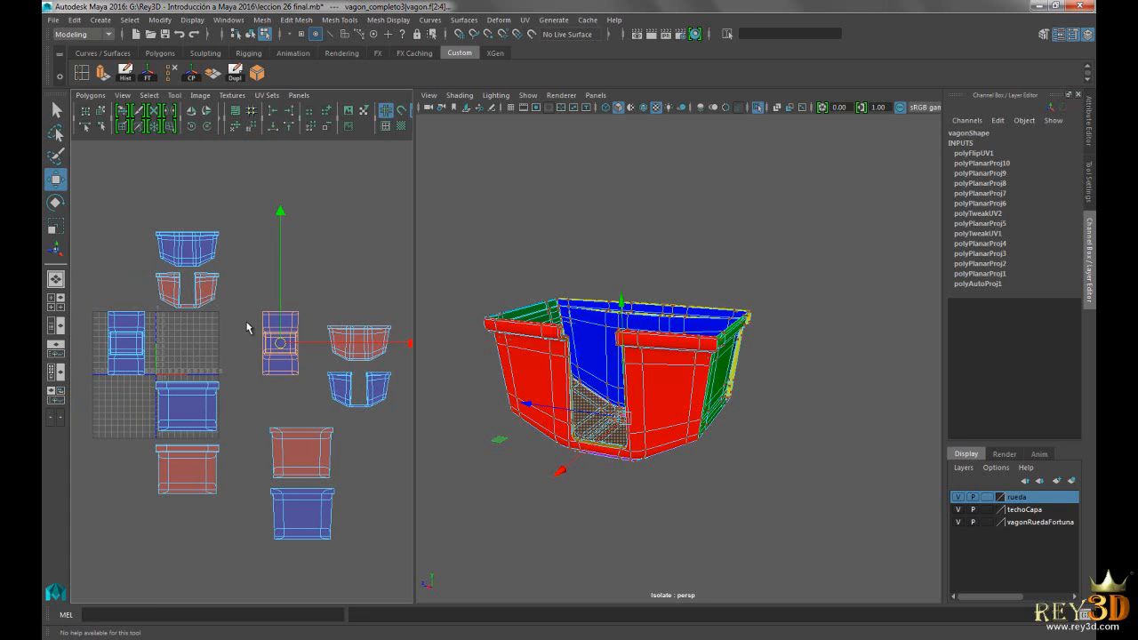
right_click_drag(225, 284, 267, 284)
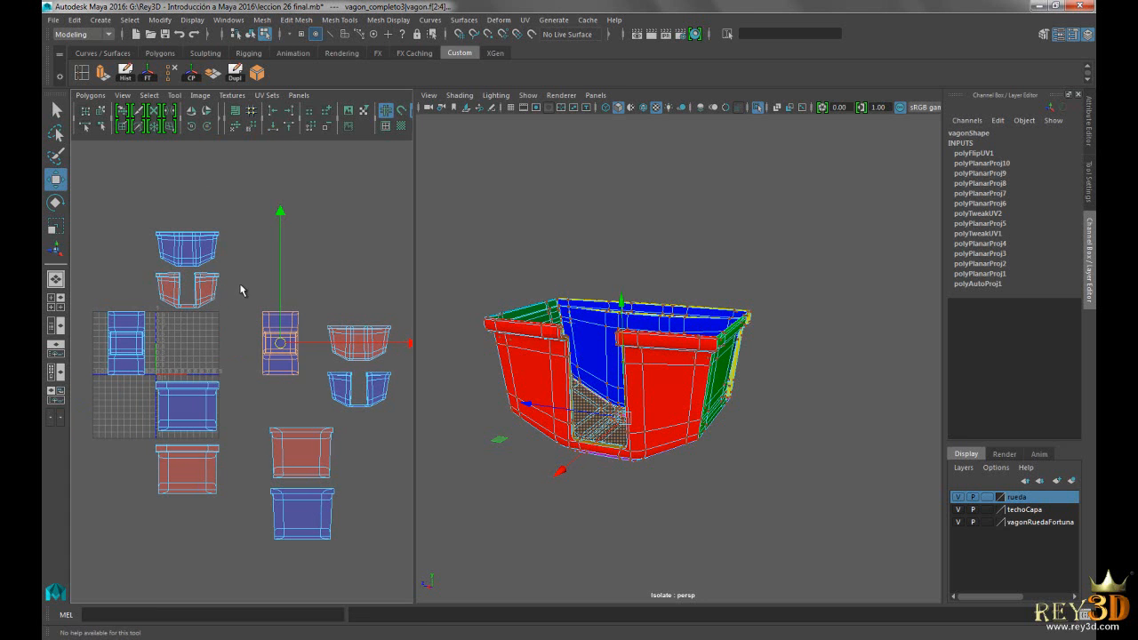
left_click(158, 276)
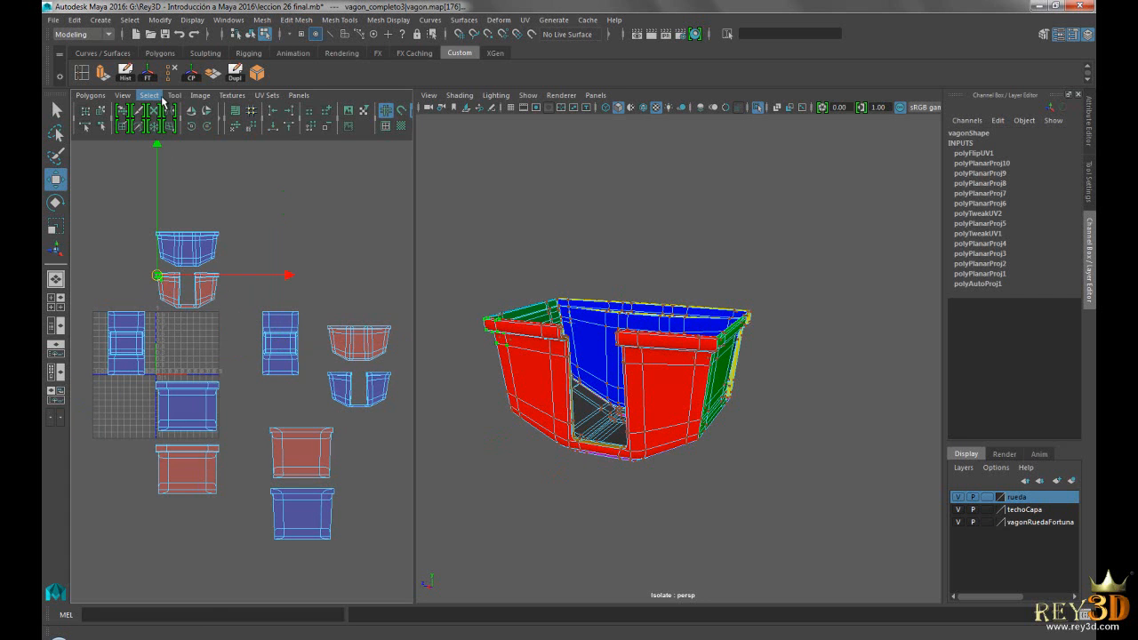
left_click(148, 96)
left_click(176, 145)
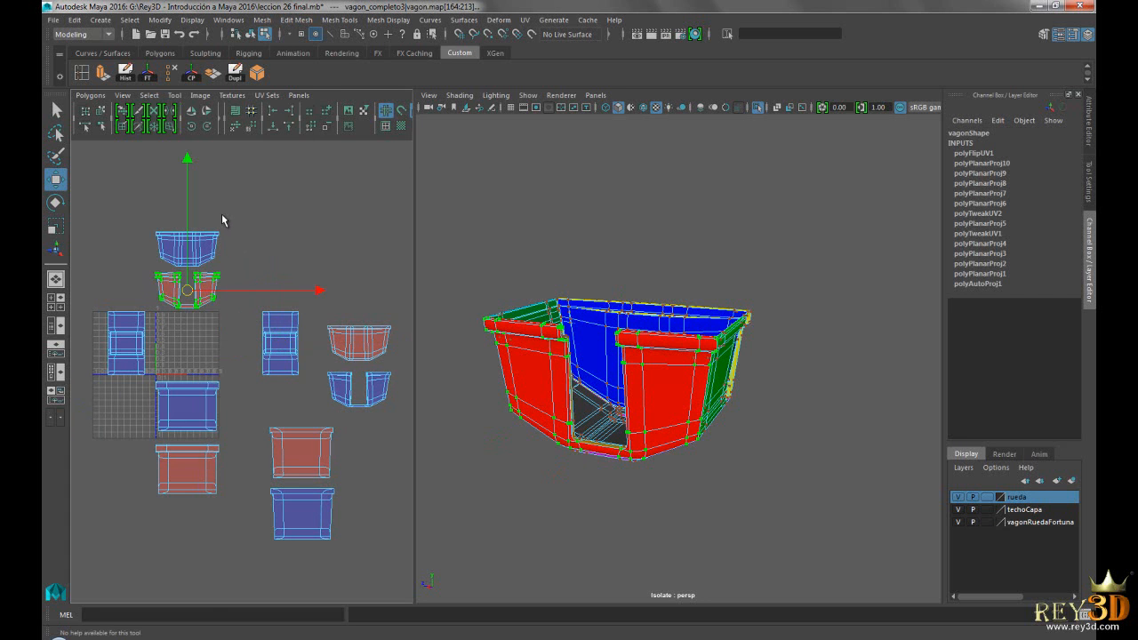
left_click(191, 112)
- Box-select the red-shaded trapezoidal shell above the notched blue one and flip its UVs in the U direction
middle_click_drag(271, 377, 218, 363, "alt")
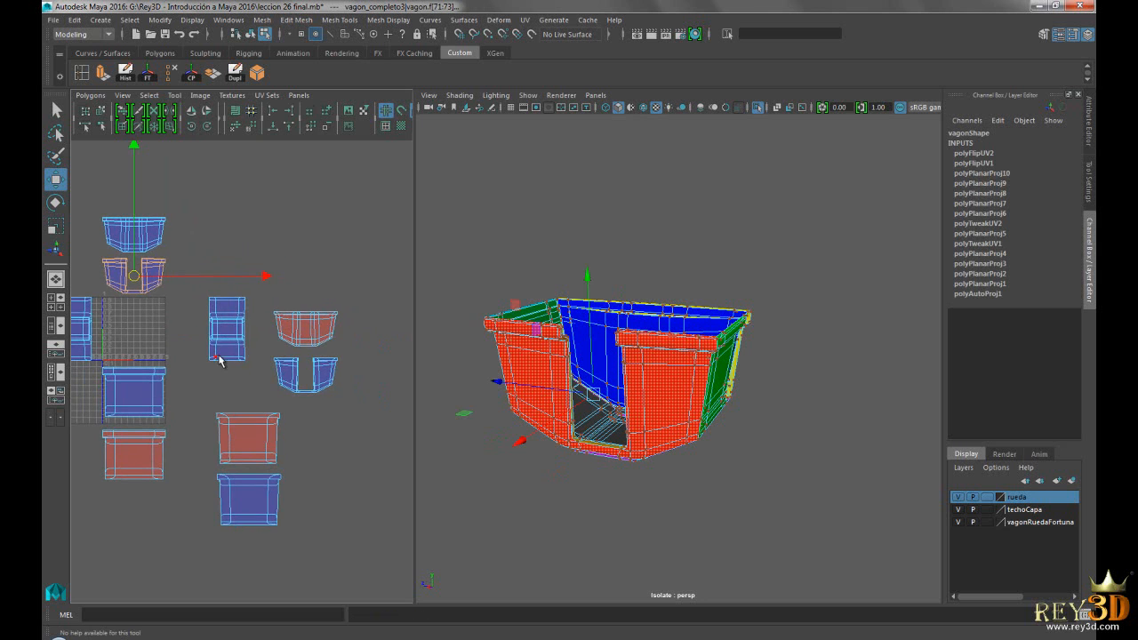
left_click_drag(260, 300, 371, 368)
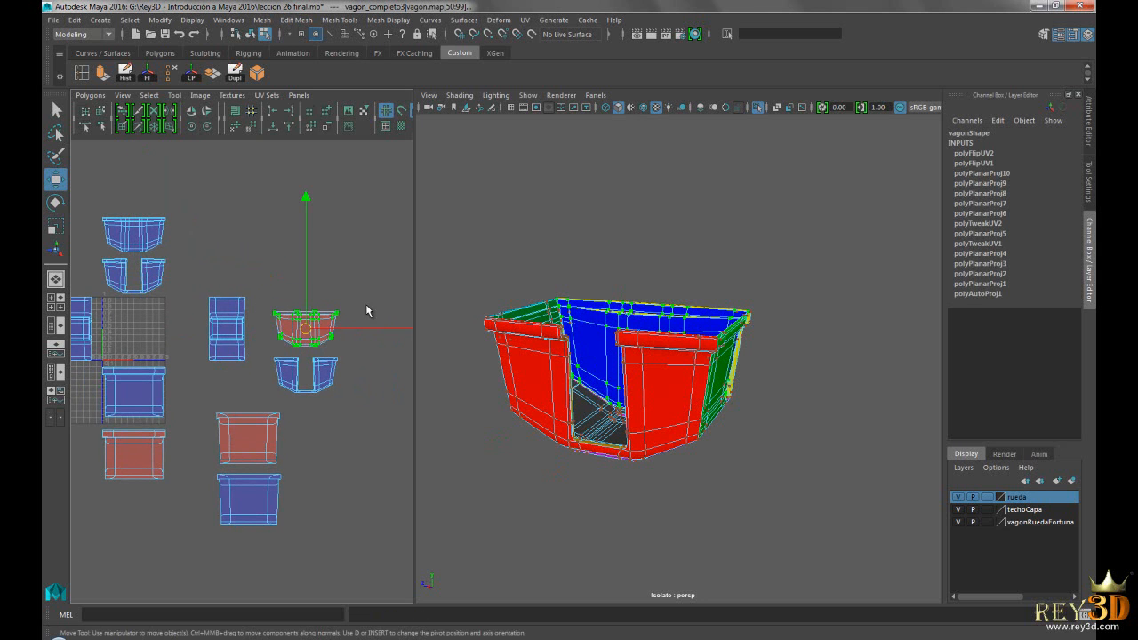
left_click(191, 112)
- Flip the red-shaded side-wall shell directly above the lowest blue shell in the U direction
middle_click_drag(266, 394, 293, 379, "alt")
left_click_drag(232, 386, 325, 453)
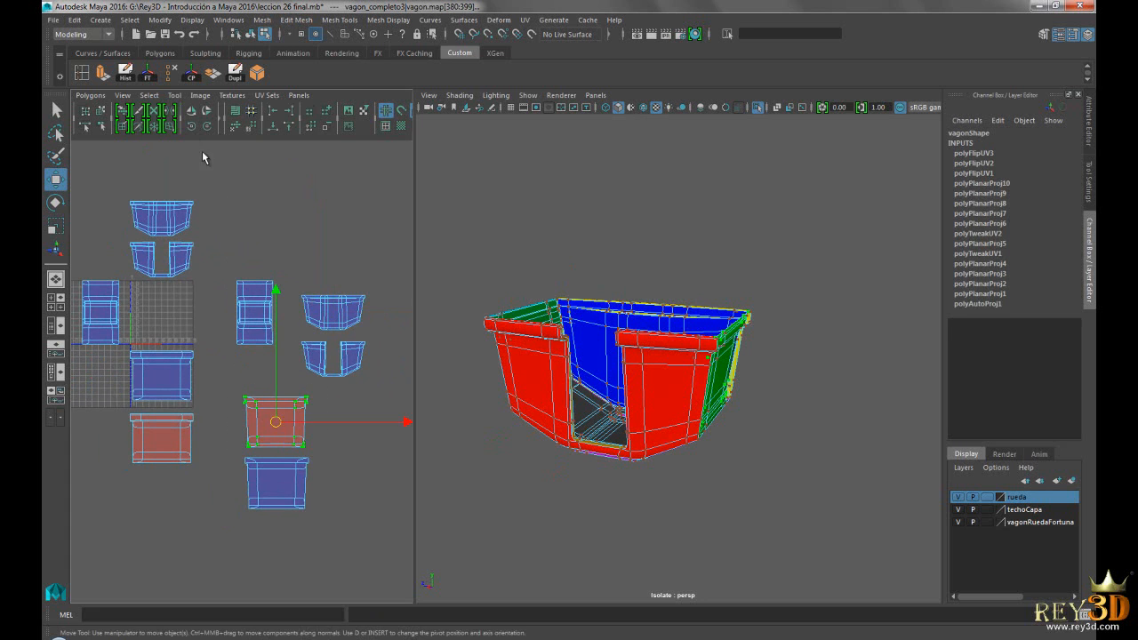
left_click(191, 112)
- Flip the last red-shaded side-wall shell, below the UV grid, in the U direction and clear the selection
middle_click_drag(210, 393, 240, 387, "alt")
left_click_drag(155, 401, 241, 471)
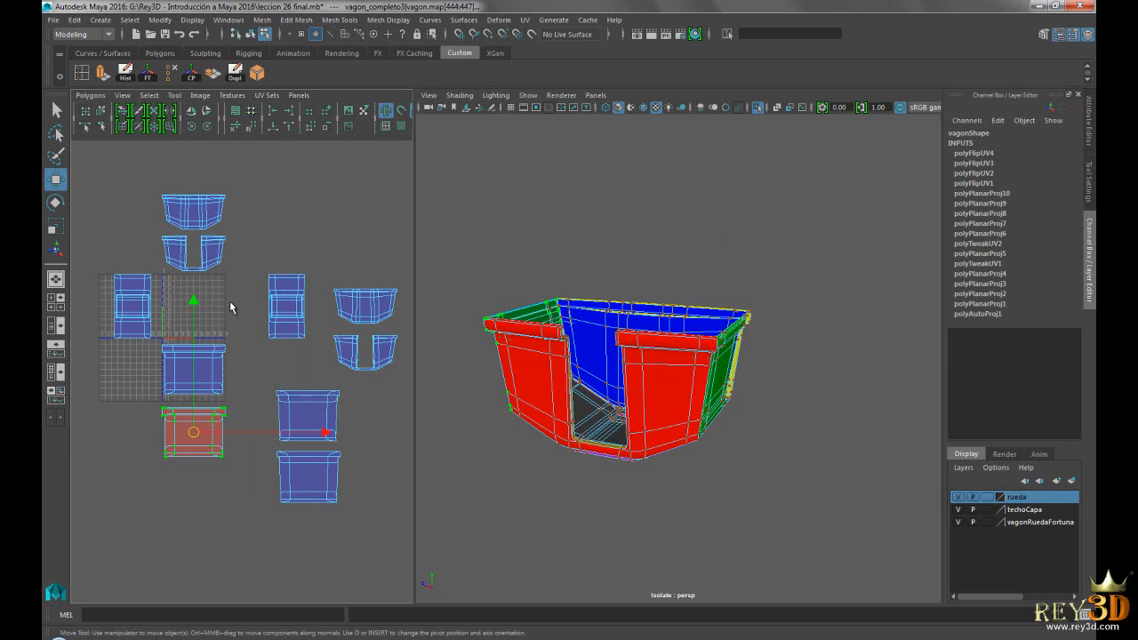
left_click(192, 126)
left_click(311, 223)
middle_click_drag(312, 338, 292, 352, "alt")
right_click_drag(343, 346, 313, 343, "alt")
middle_click_drag(317, 336, 324, 301, "alt")
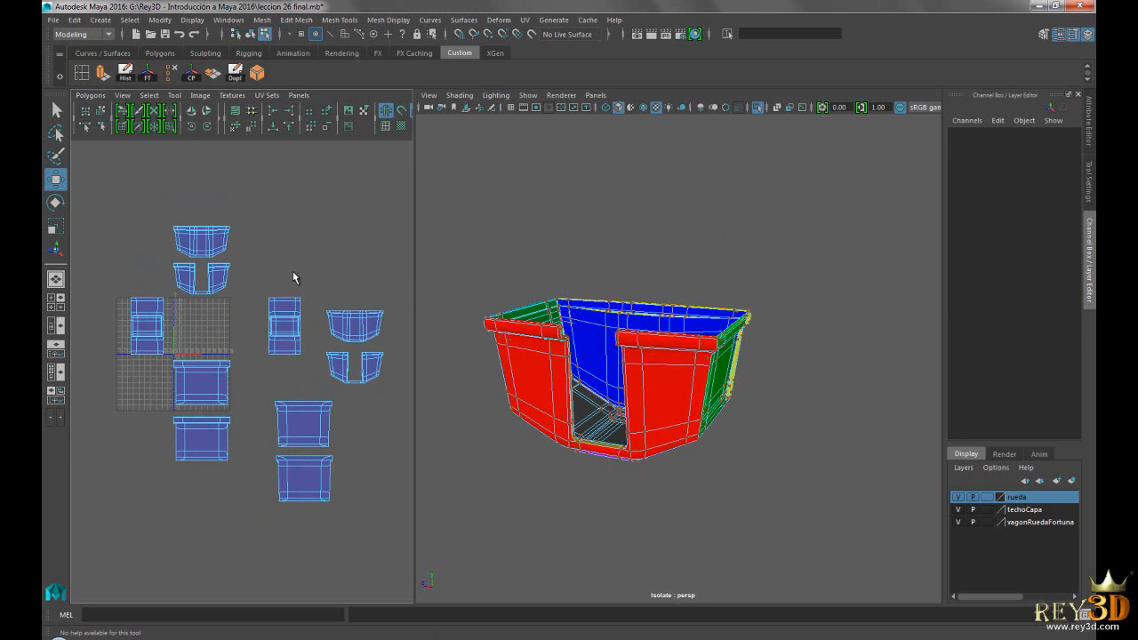
mouse_move(295, 266)
middle_mouse_down("alt")
mouse_move(269, 275)
mouse_move(304, 265)
middle_mouse_up("alt")
mouse_move(303, 265)
right_mouse_down("alt")
mouse_move(317, 264)
mouse_move(290, 261)
right_mouse_up("alt")
middle_click_drag(290, 261, 272, 250, "alt")
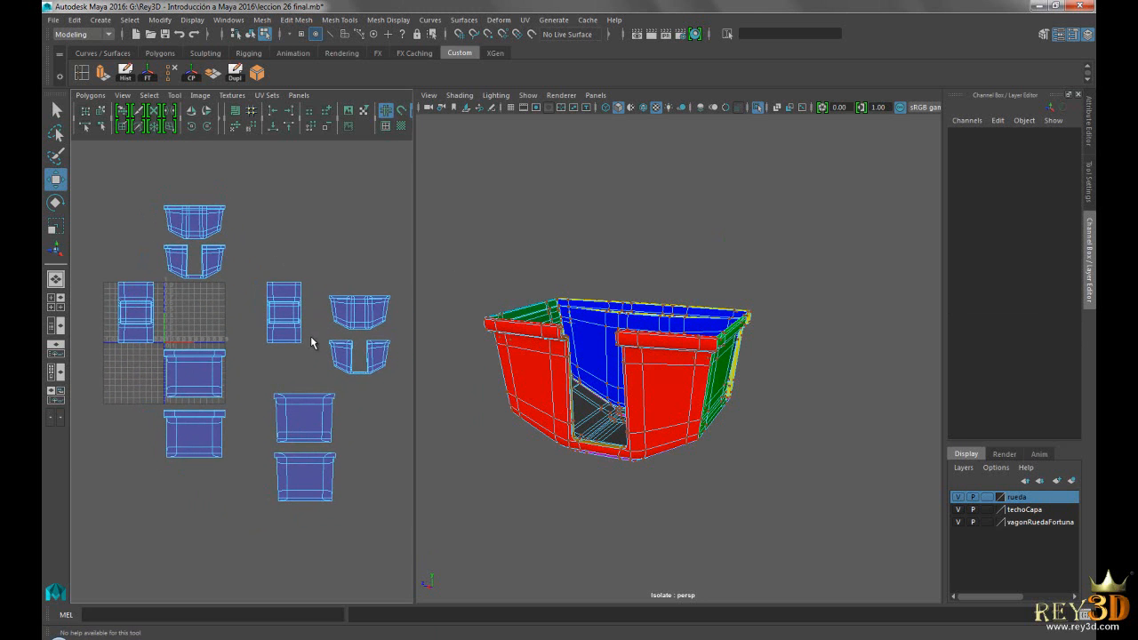